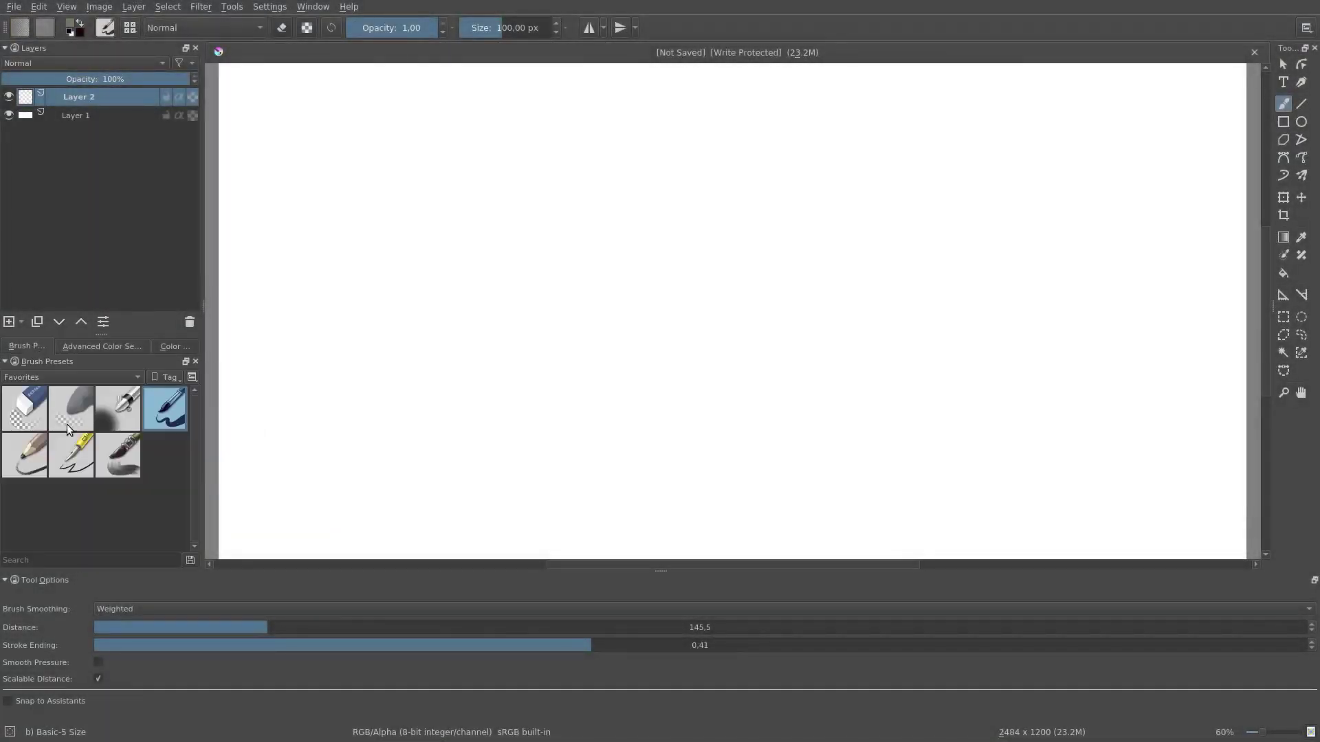
# Choose the Pencil-3 Large 4B preset and rename Layer 2 to Construction.
pyautogui.click(25, 453)
pyautogui.doubleClick(100, 96)
pyautogui.write('Construction L')
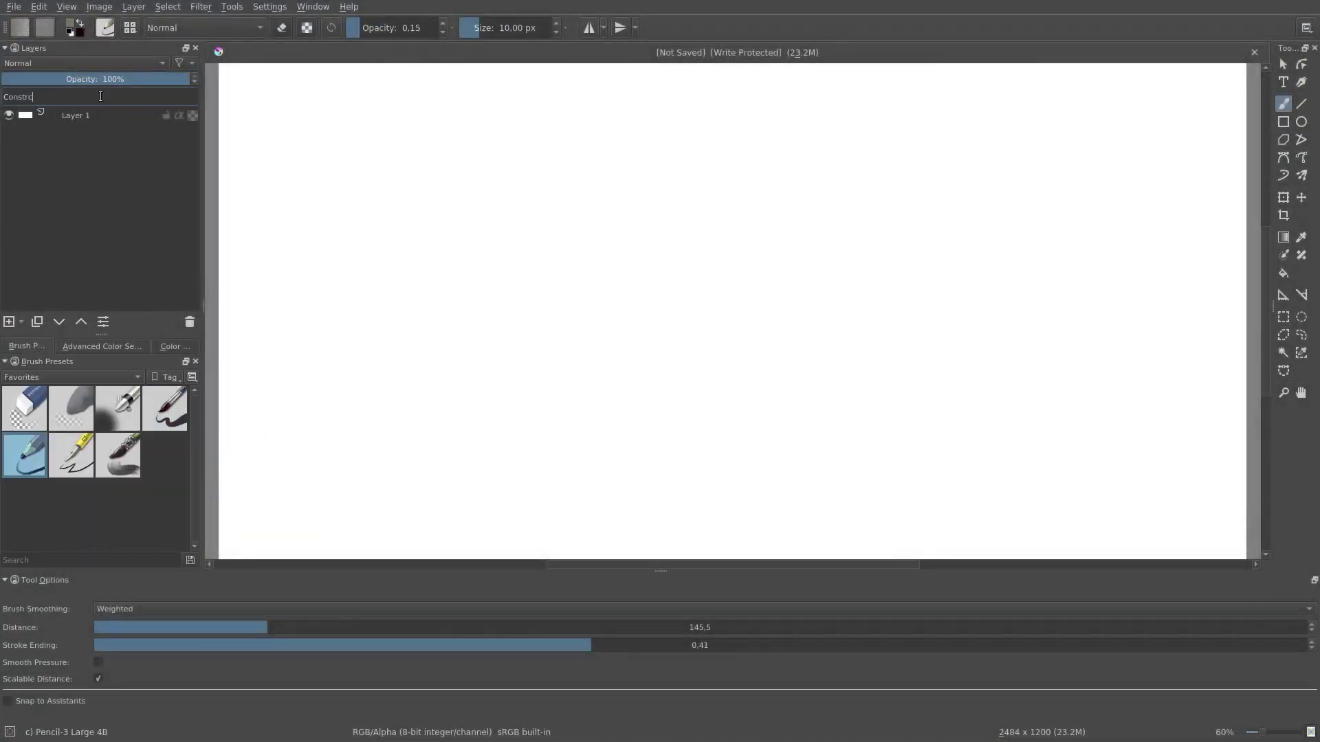
pyautogui.press('BackSpace')
pyautogui.press('BackSpace')
# Add a layer above Construction and name it Reference Lines.
pyautogui.press('Return')
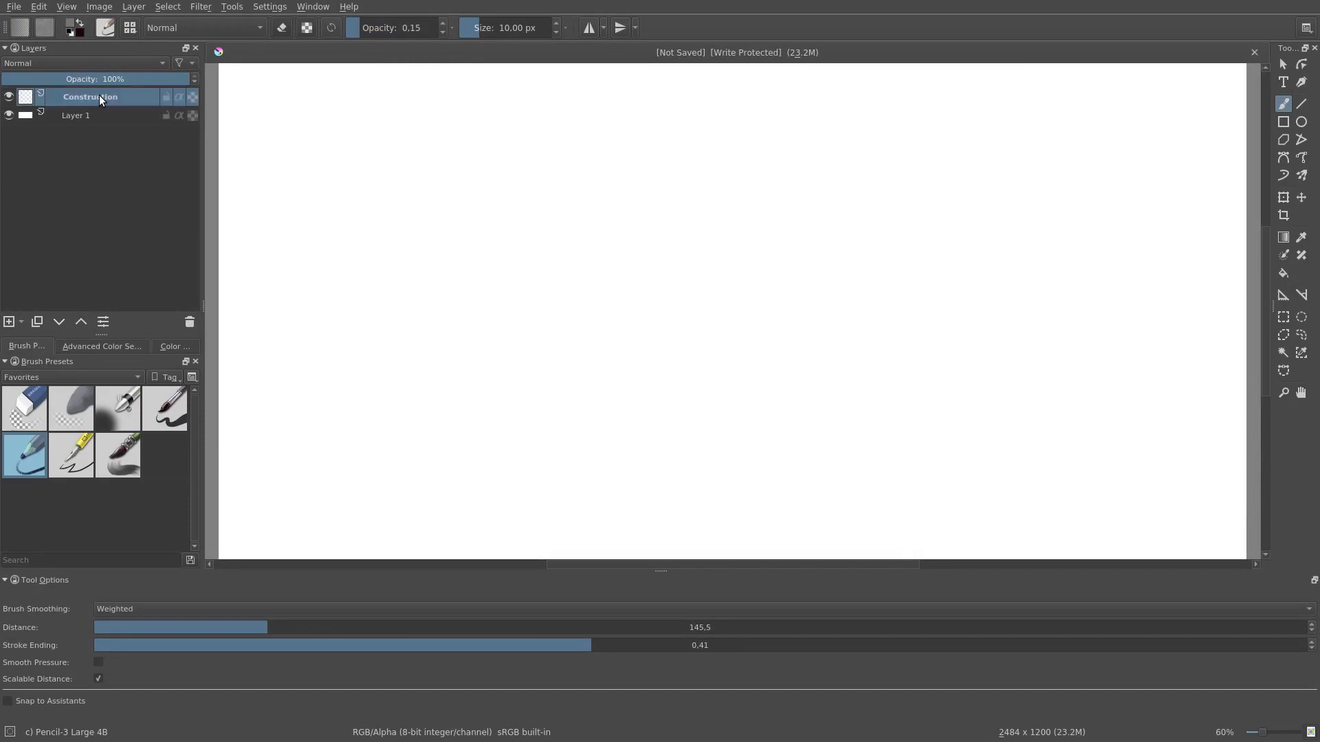
pyautogui.click(9, 322)
pyautogui.doubleClick(78, 96)
pyautogui.write('Reference Lines')
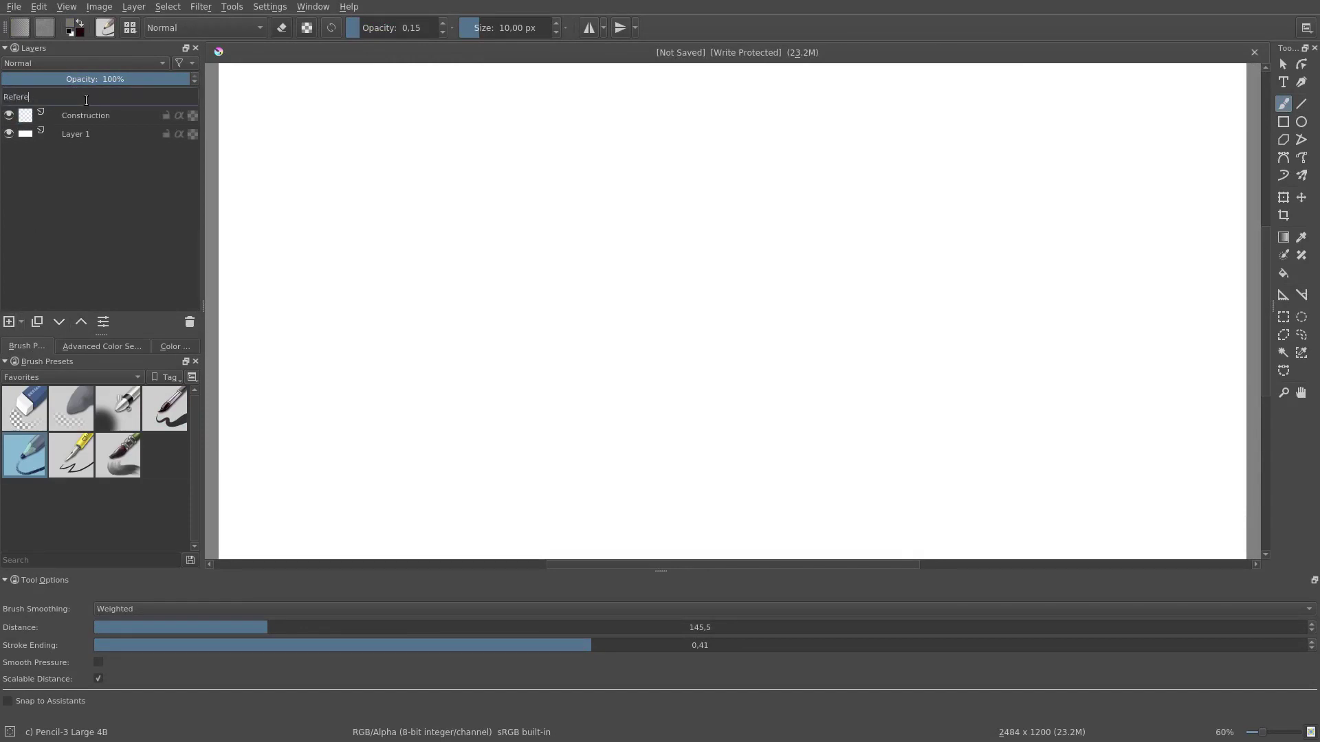
pyautogui.press('Return')
# Add two more layers named Basic Sketch and Detail Sketch.
pyautogui.click(9, 322)
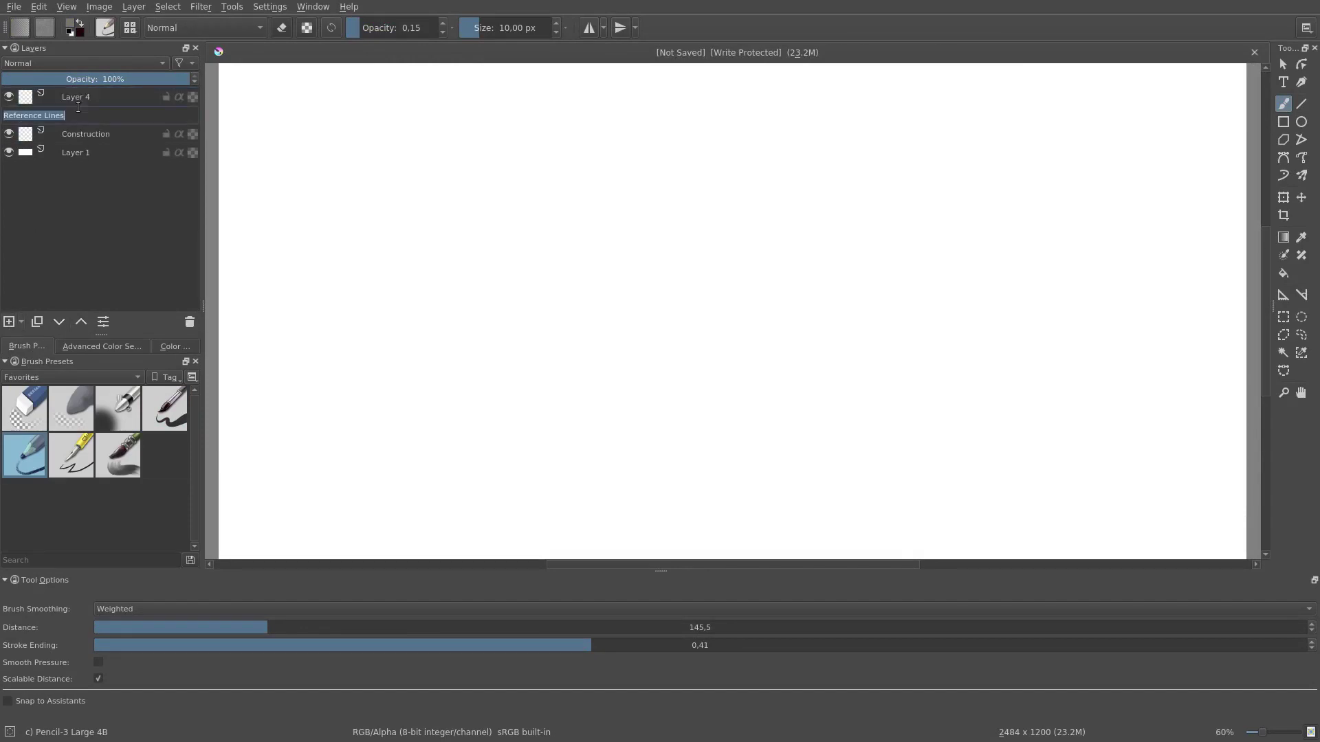
pyautogui.doubleClick(81, 96)
pyautogui.write('Basic')
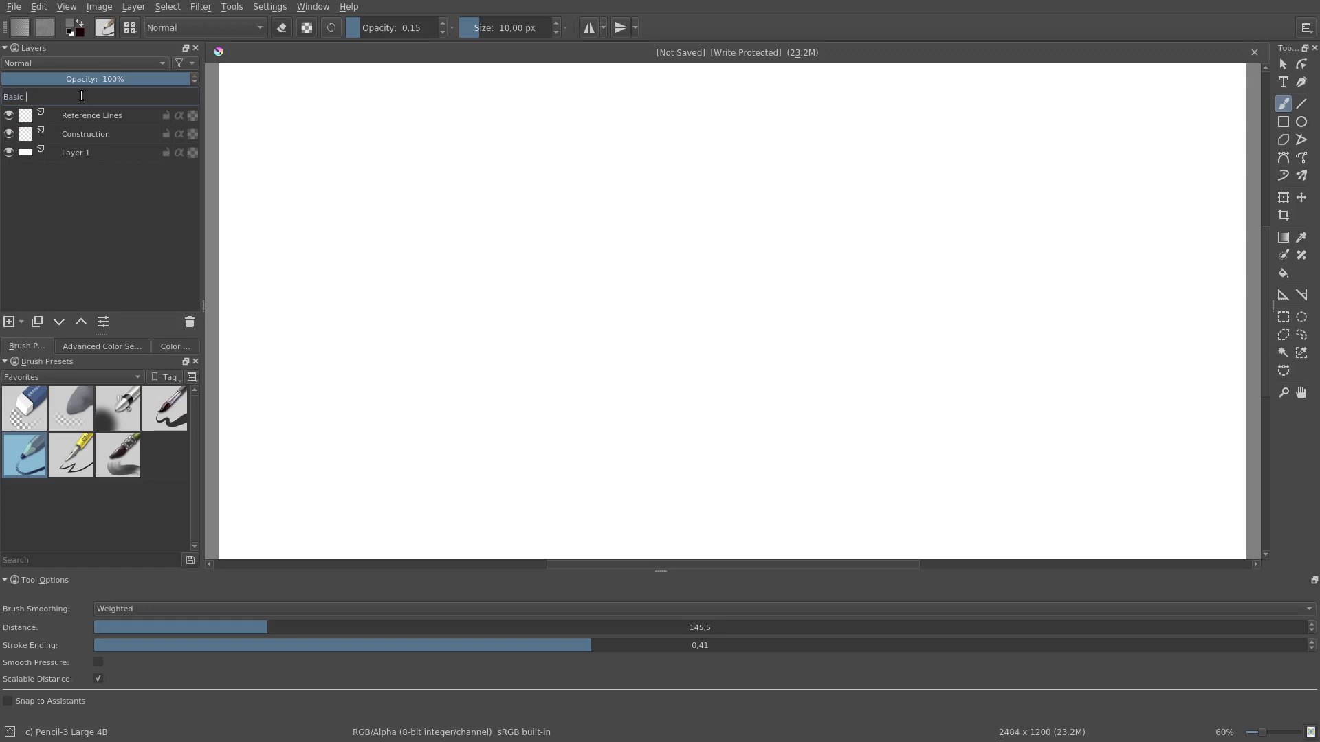
pyautogui.write(' Sketch')
pyautogui.press('Return')
pyautogui.click(9, 321)
pyautogui.doubleClick(71, 92)
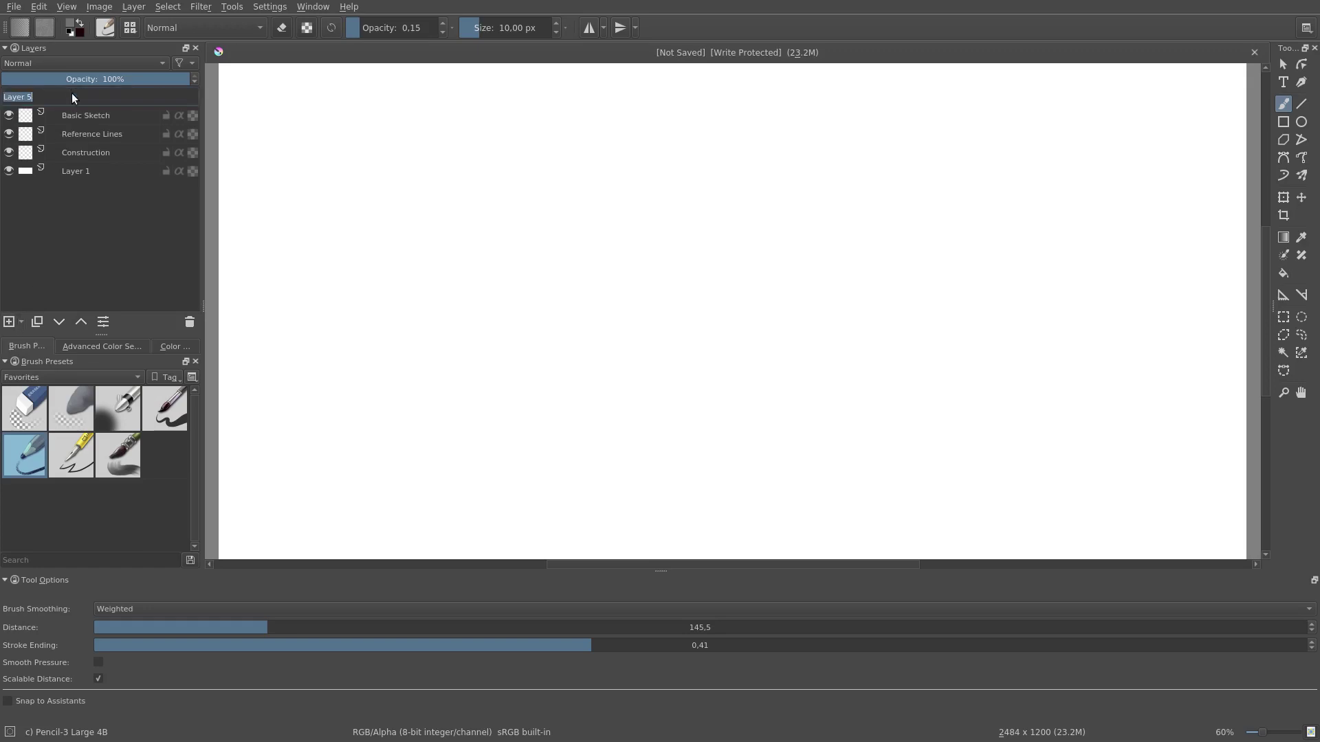
pyautogui.write('Detail Sketch')
pyautogui.press('Return')
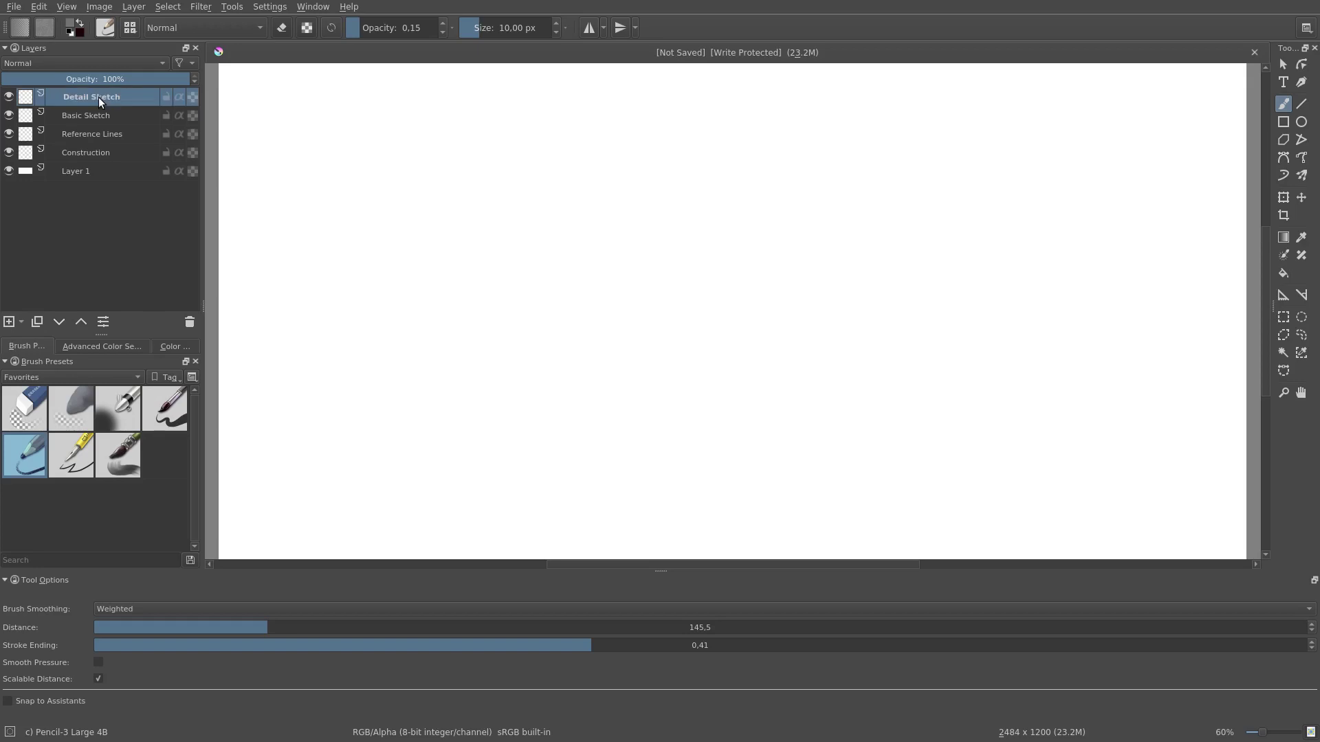
# On the Construction layer, sketch the head outline in grey pencil, clearing a first attempt.
pyautogui.press('pagedown')
pyautogui.press('pagedown')
pyautogui.press('pagedown')
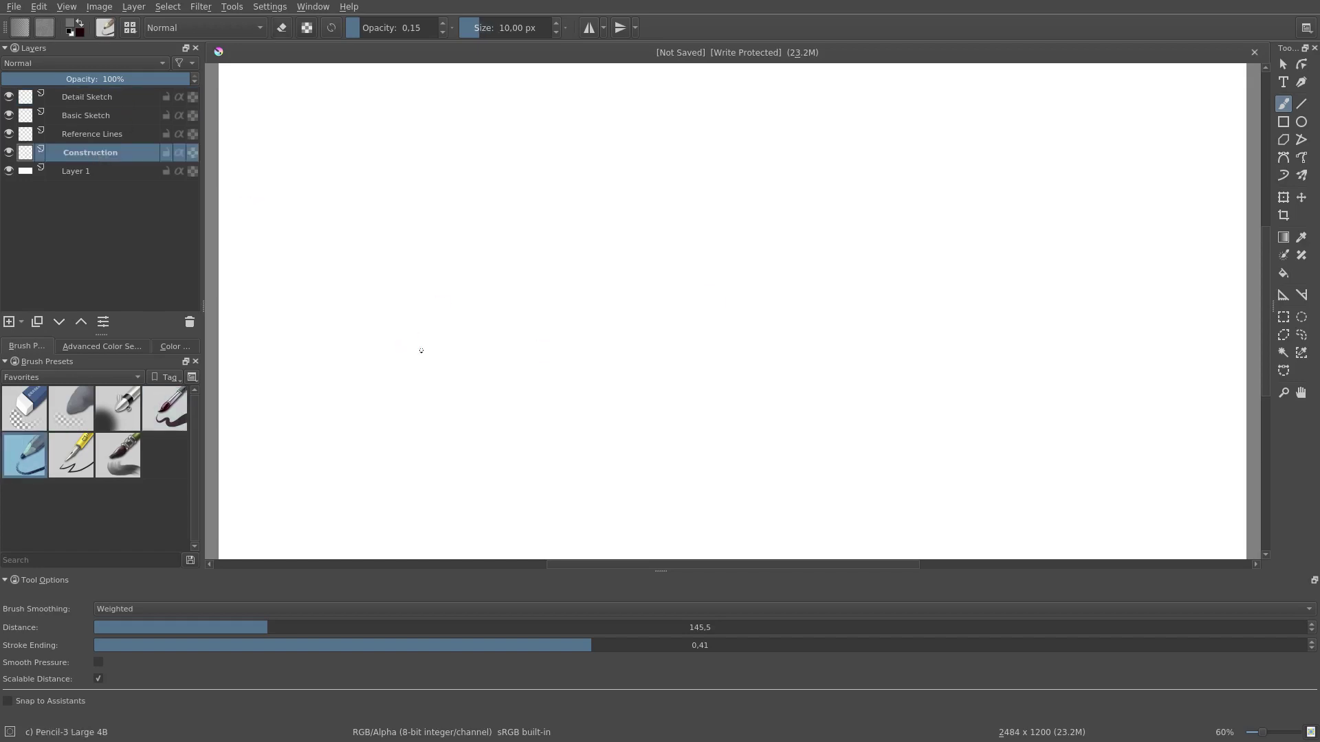
pyautogui.moveTo(650, 159)
pyautogui.mouseDown()
pyautogui.moveTo(653, 147)
pyautogui.moveTo(652, 220)
pyautogui.moveTo(662, 204)
pyautogui.mouseUp()
pyautogui.hotkey('ctrl', 'a')
pyautogui.press('Delete')
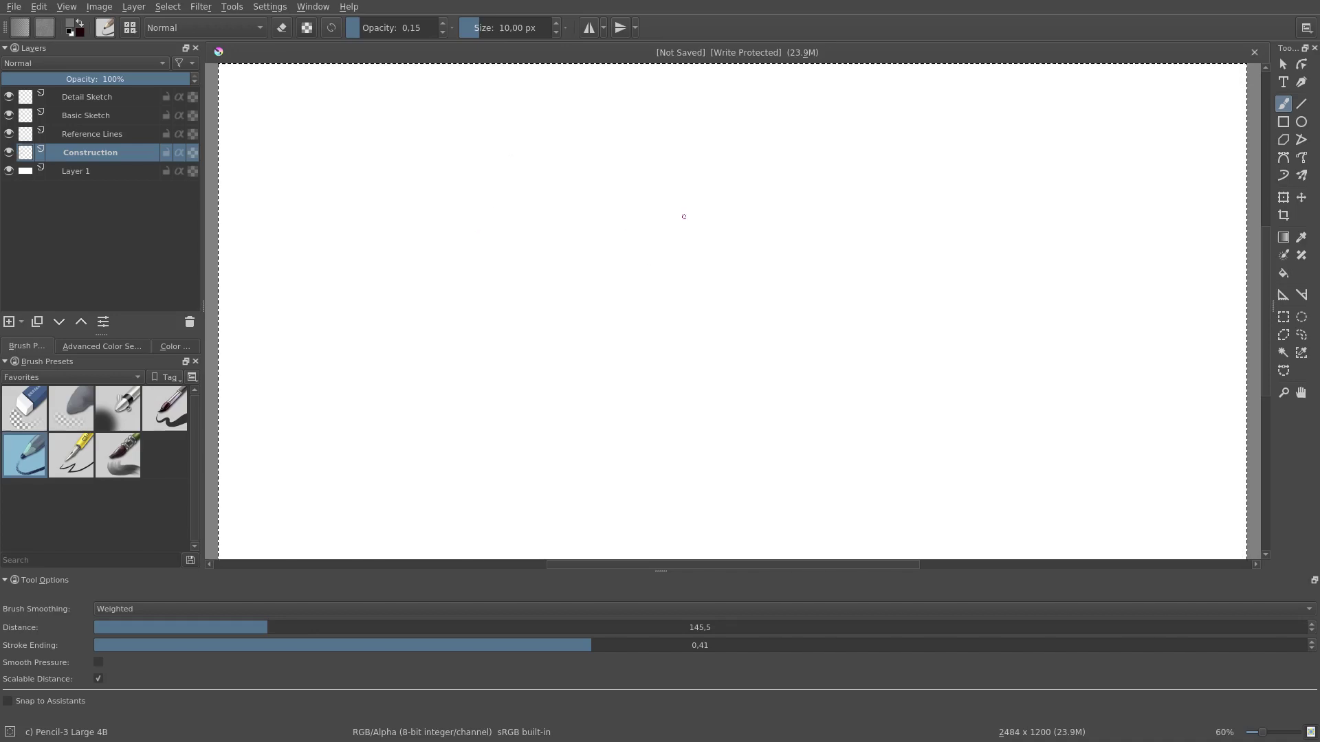
pyautogui.moveTo(577, 167)
pyautogui.mouseDown()
pyautogui.moveTo(585, 259)
pyautogui.moveTo(673, 219)
pyautogui.mouseUp()
pyautogui.moveTo(585, 250); pyautogui.dragTo(655, 218)
pyautogui.click(101, 346)
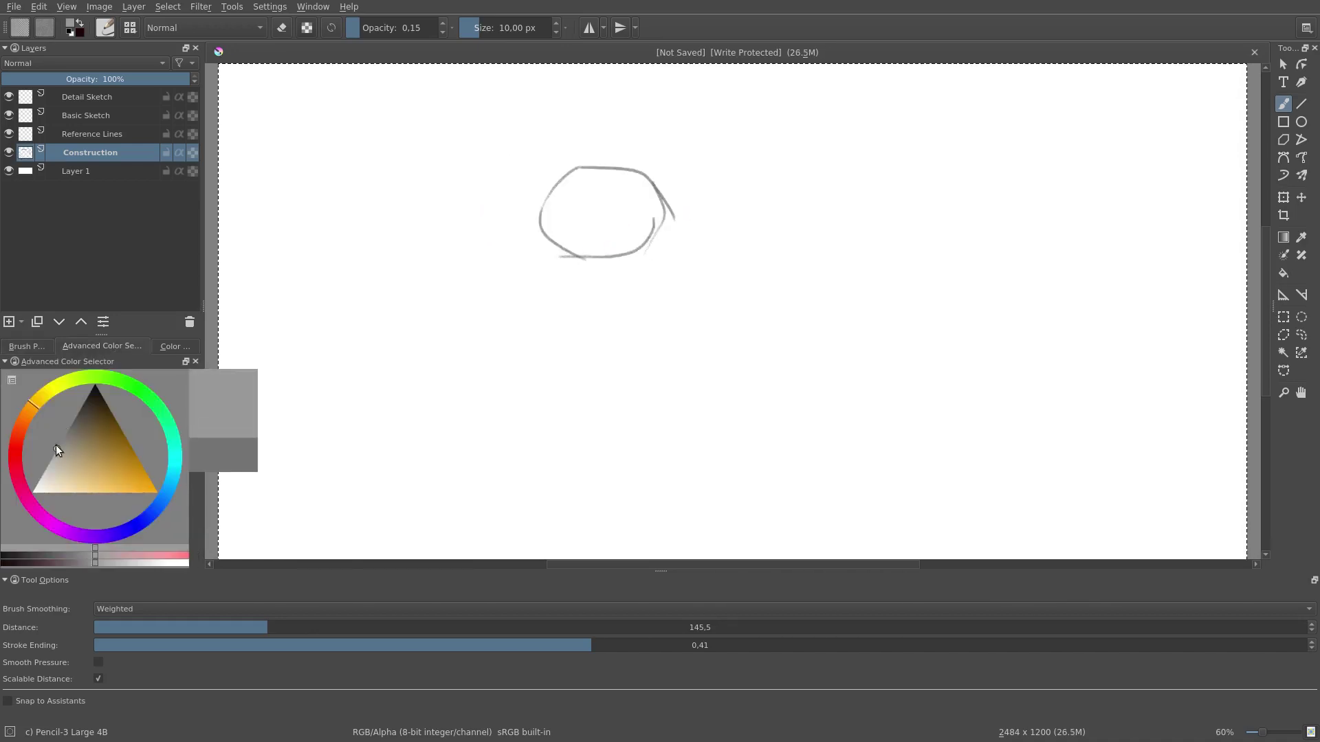
# Add the face side, cheek, jaw and neck lines to the head sketch.
pyautogui.moveTo(595, 172)
pyautogui.mouseDown()
pyautogui.moveTo(628, 192)
pyautogui.moveTo(622, 177)
pyautogui.moveTo(635, 220)
pyautogui.moveTo(624, 284)
pyautogui.moveTo(571, 318)
pyautogui.mouseUp()
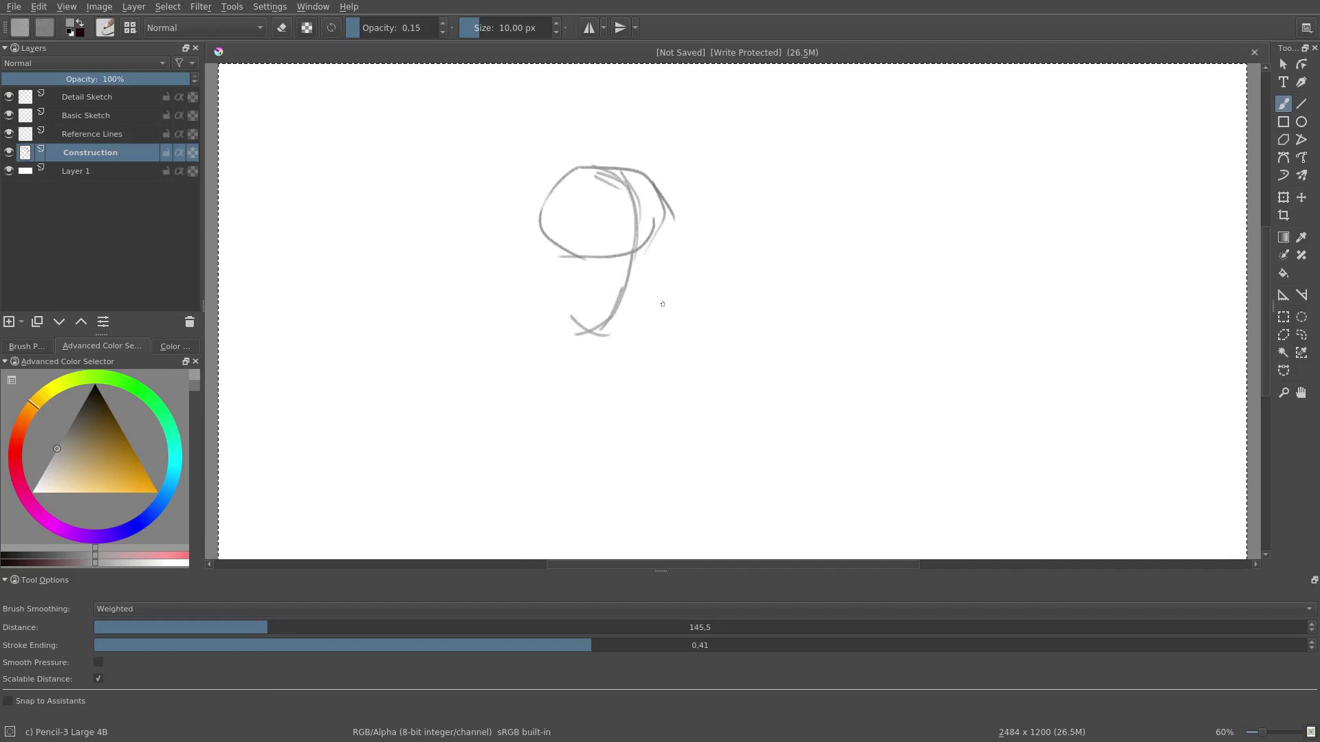
pyautogui.moveTo(658, 221); pyautogui.dragTo(601, 325)
pyautogui.hotkey('ctrl', 'z')
pyautogui.hotkey('ctrl', 'z')
pyautogui.hotkey('ctrl', 'z')
pyautogui.moveTo(631, 185)
pyautogui.mouseDown()
pyautogui.moveTo(637, 289)
pyautogui.moveTo(616, 327)
pyautogui.mouseUp()
pyautogui.moveTo(666, 220)
pyautogui.mouseDown()
pyautogui.moveTo(651, 287)
pyautogui.moveTo(622, 327)
pyautogui.mouseUp()
pyautogui.moveTo(571, 239)
pyautogui.mouseDown()
pyautogui.moveTo(560, 297)
pyautogui.moveTo(622, 323)
pyautogui.mouseUp()
pyautogui.moveTo(533, 324); pyautogui.dragTo(552, 249)
pyautogui.moveTo(609, 320); pyautogui.dragTo(595, 363)
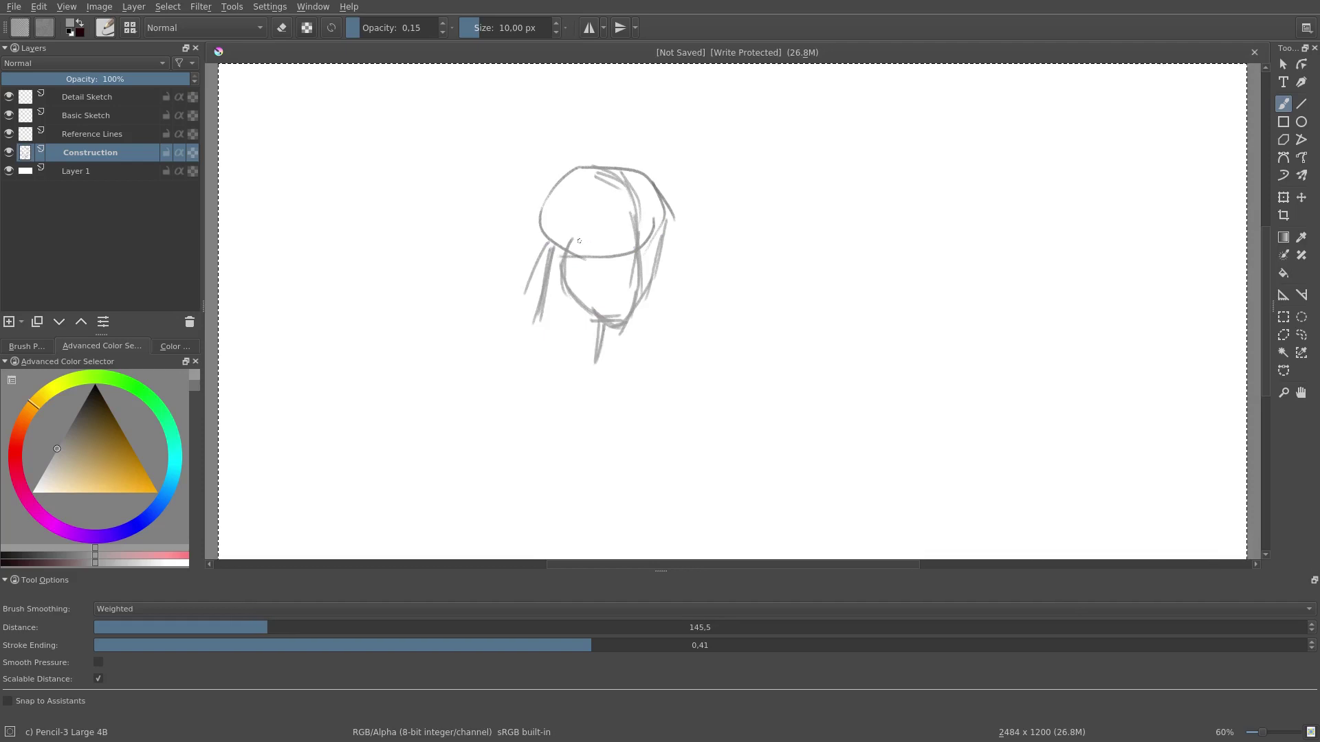
pyautogui.moveTo(658, 243)
pyautogui.mouseDown()
pyautogui.moveTo(579, 245)
pyautogui.moveTo(663, 245)
pyautogui.mouseUp()
# On Reference Lines, paint salmon guide strokes across the face.
pyautogui.click(103, 134)
pyautogui.moveTo(27, 416); pyautogui.dragTo(21, 427)
pyautogui.click(103, 488)
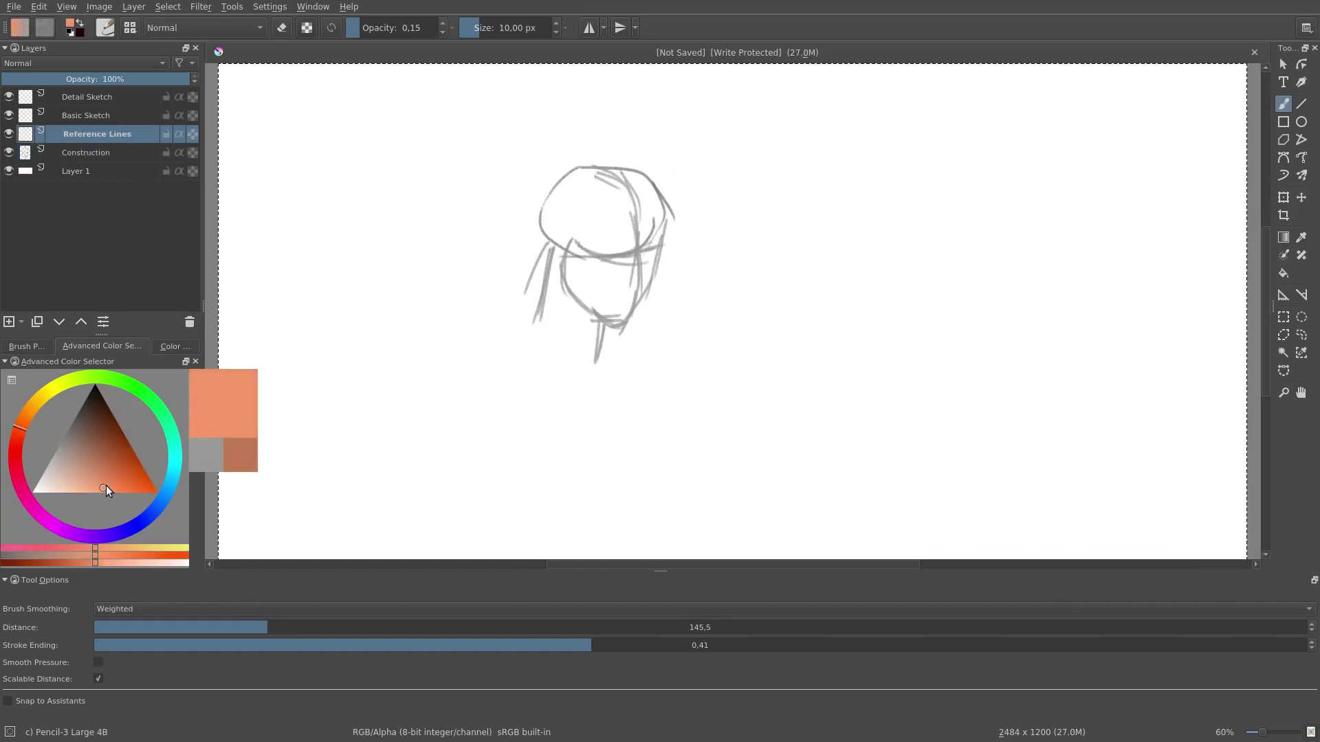
pyautogui.moveTo(604, 251); pyautogui.dragTo(668, 239)
pyautogui.moveTo(595, 292)
pyautogui.mouseDown()
pyautogui.moveTo(653, 282)
pyautogui.moveTo(659, 303)
pyautogui.mouseUp()
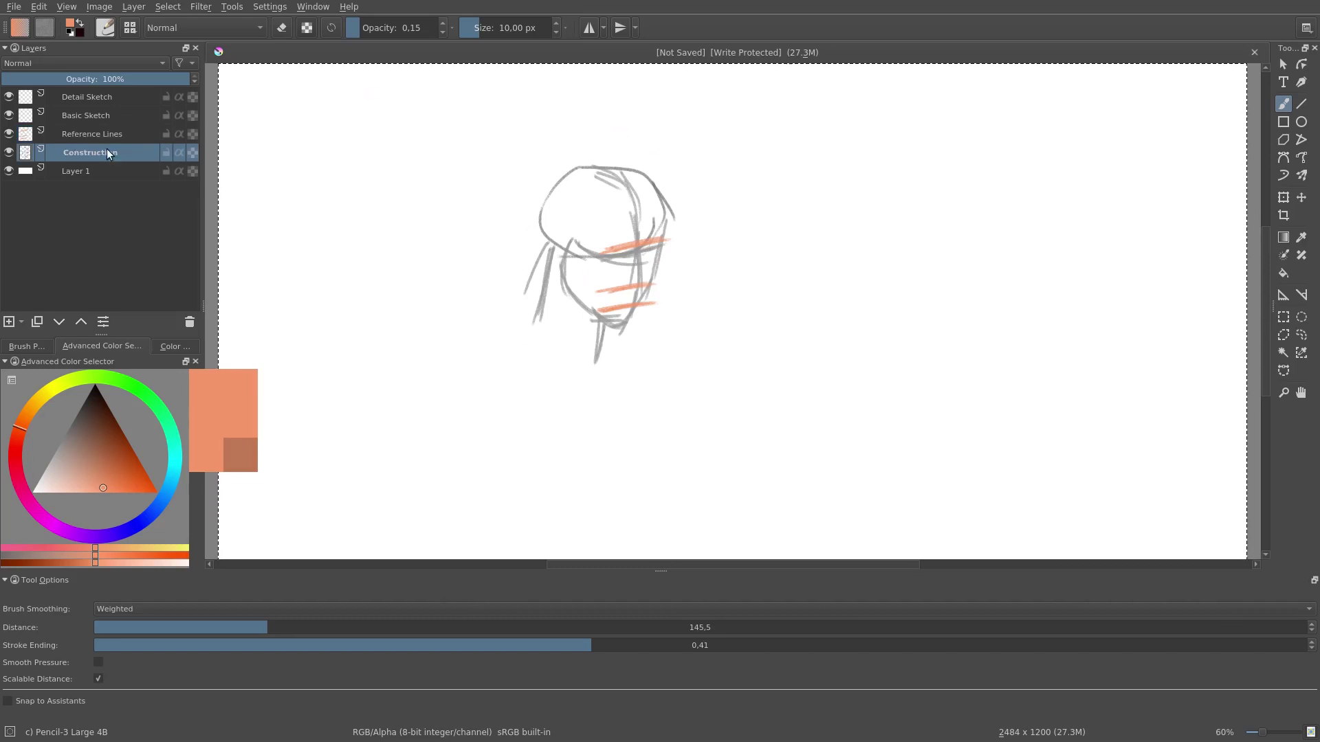
# Open the Desaturate filter and compare each method, settling on Lightness.
pyautogui.click(201, 6)
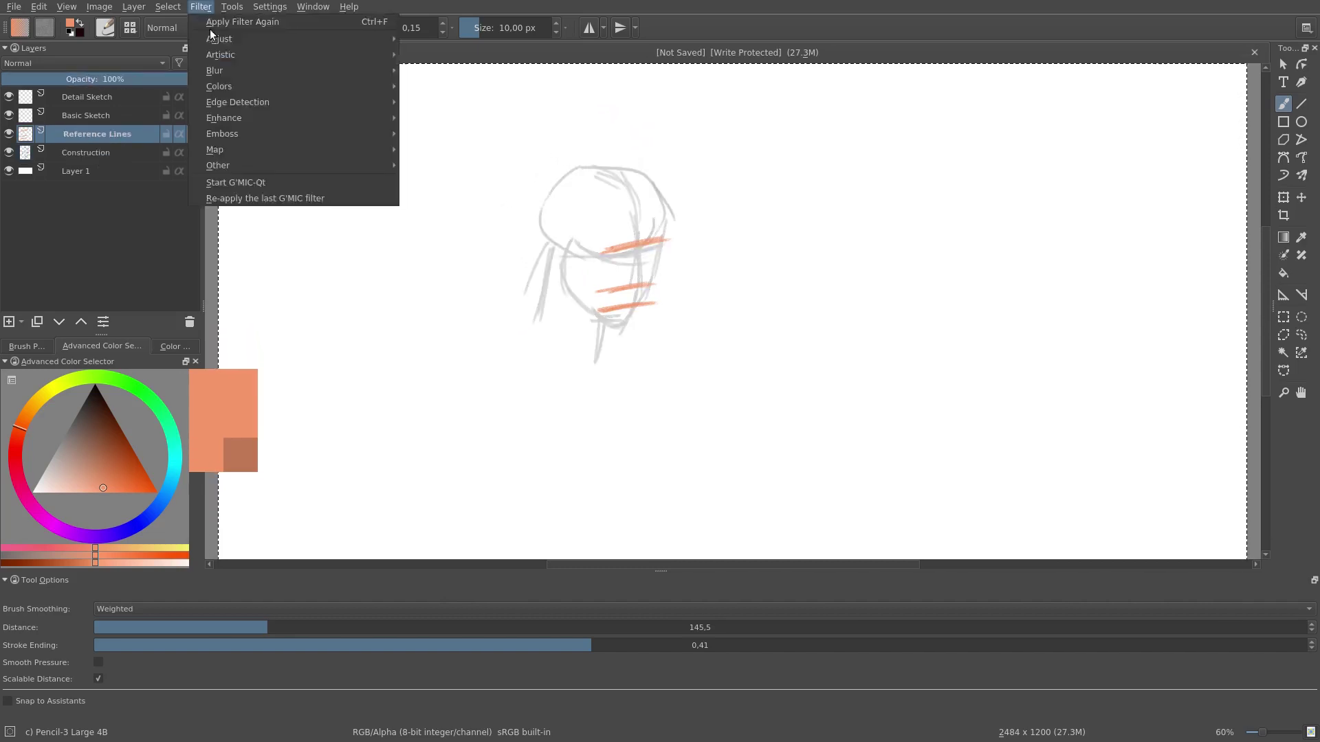
pyautogui.moveTo(241, 85)
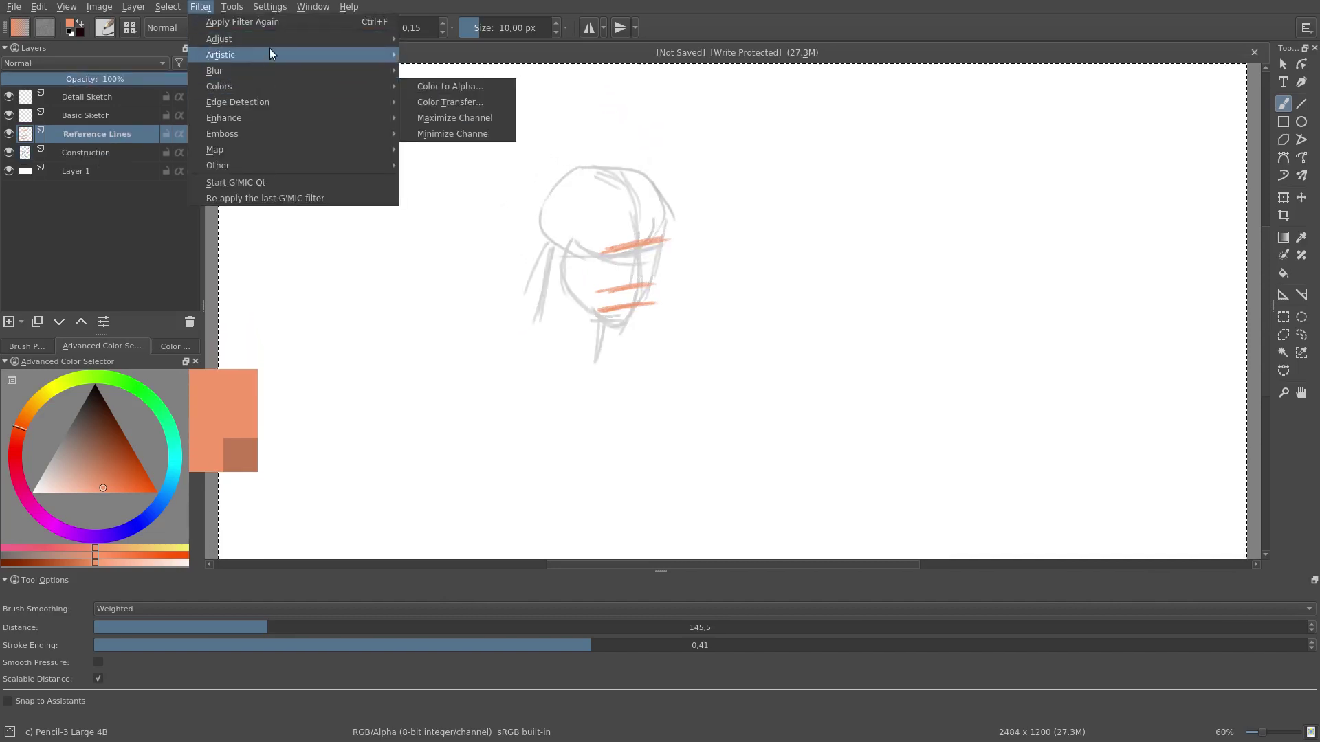
pyautogui.moveTo(389, 50)
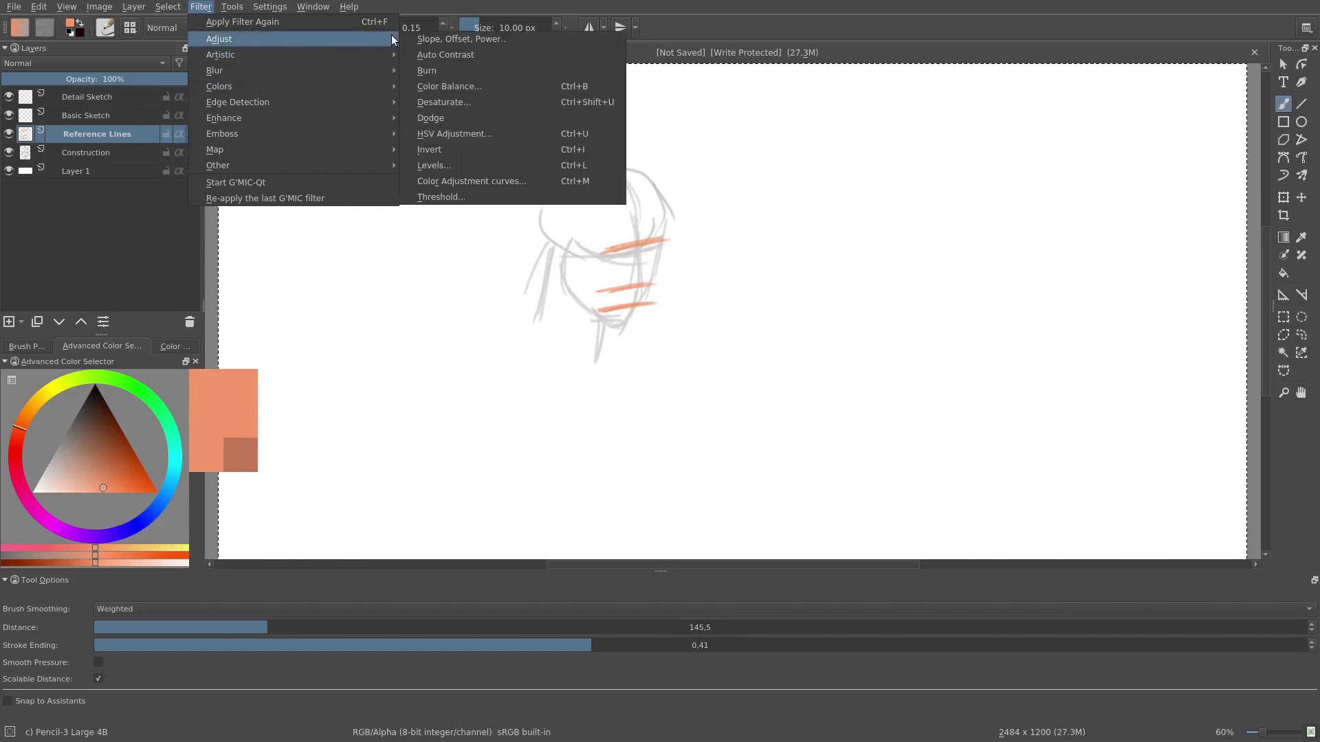
pyautogui.click(485, 103)
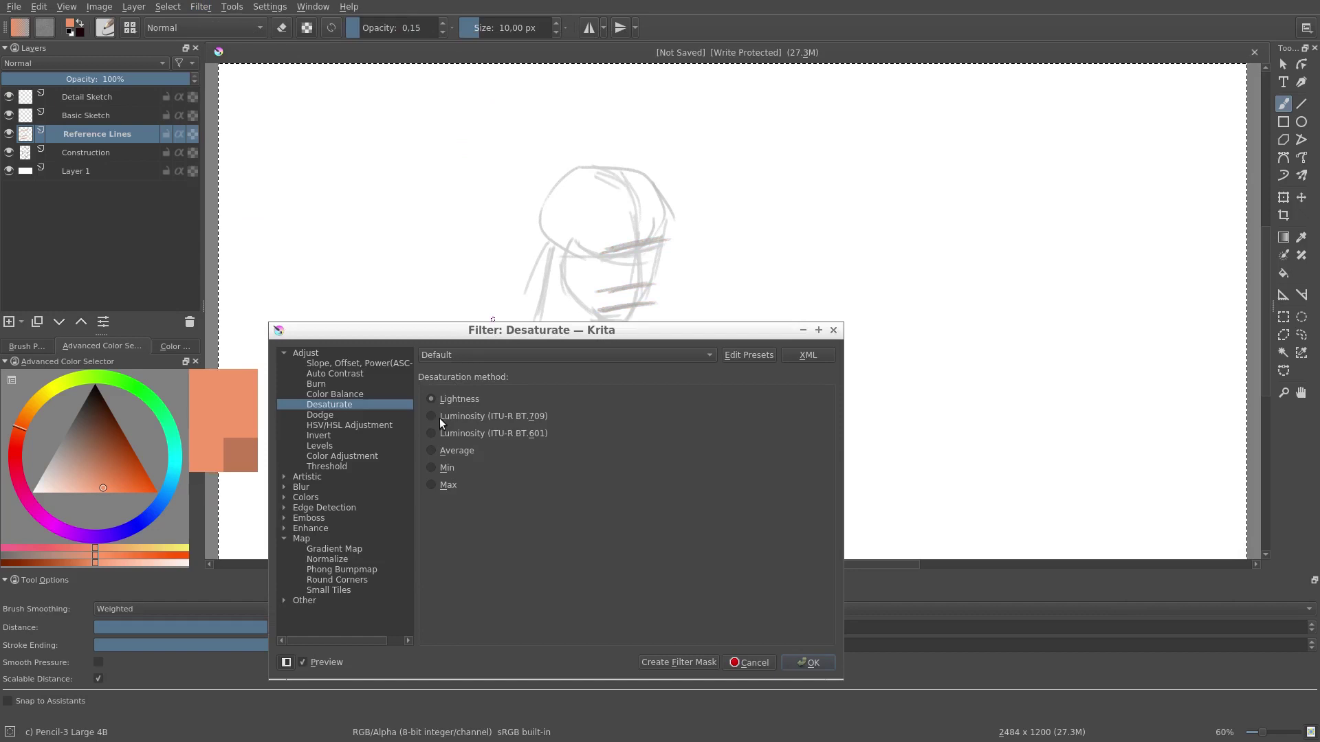
pyautogui.click(439, 417)
pyautogui.click(432, 434)
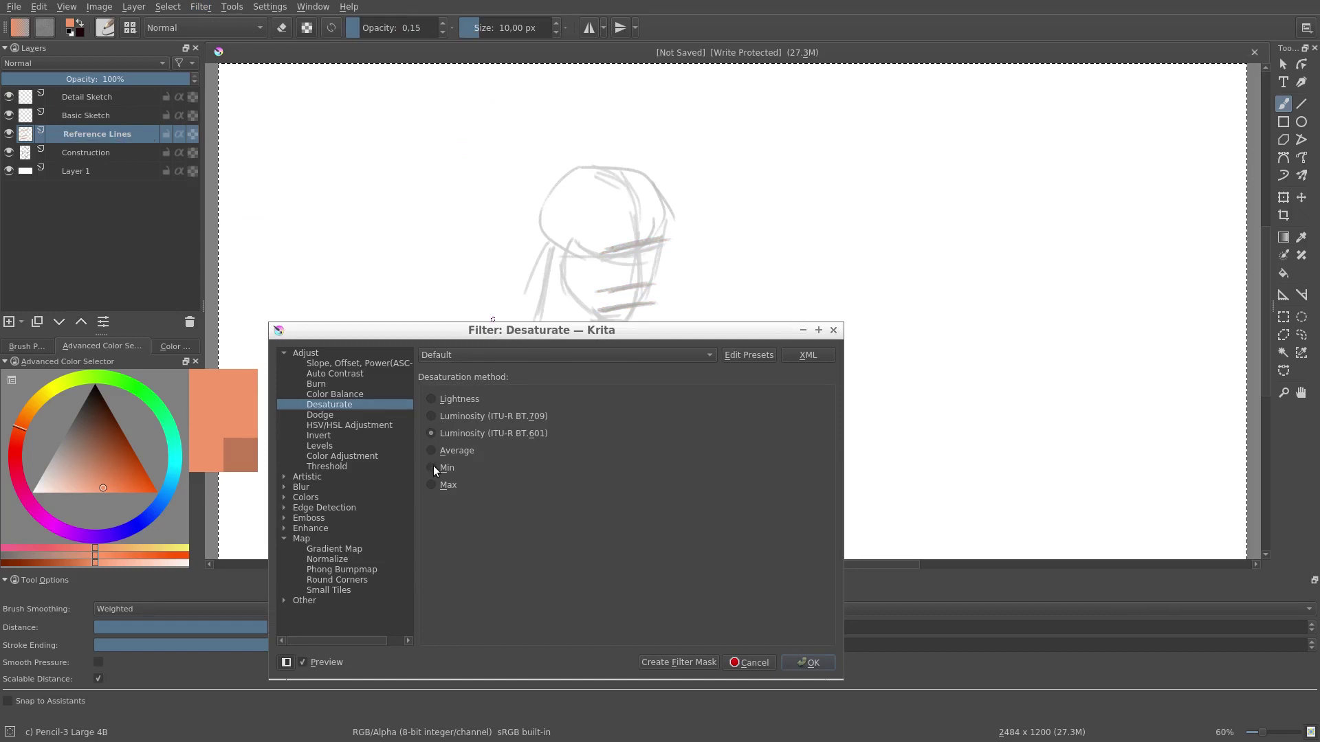
pyautogui.click(435, 454)
pyautogui.click(435, 470)
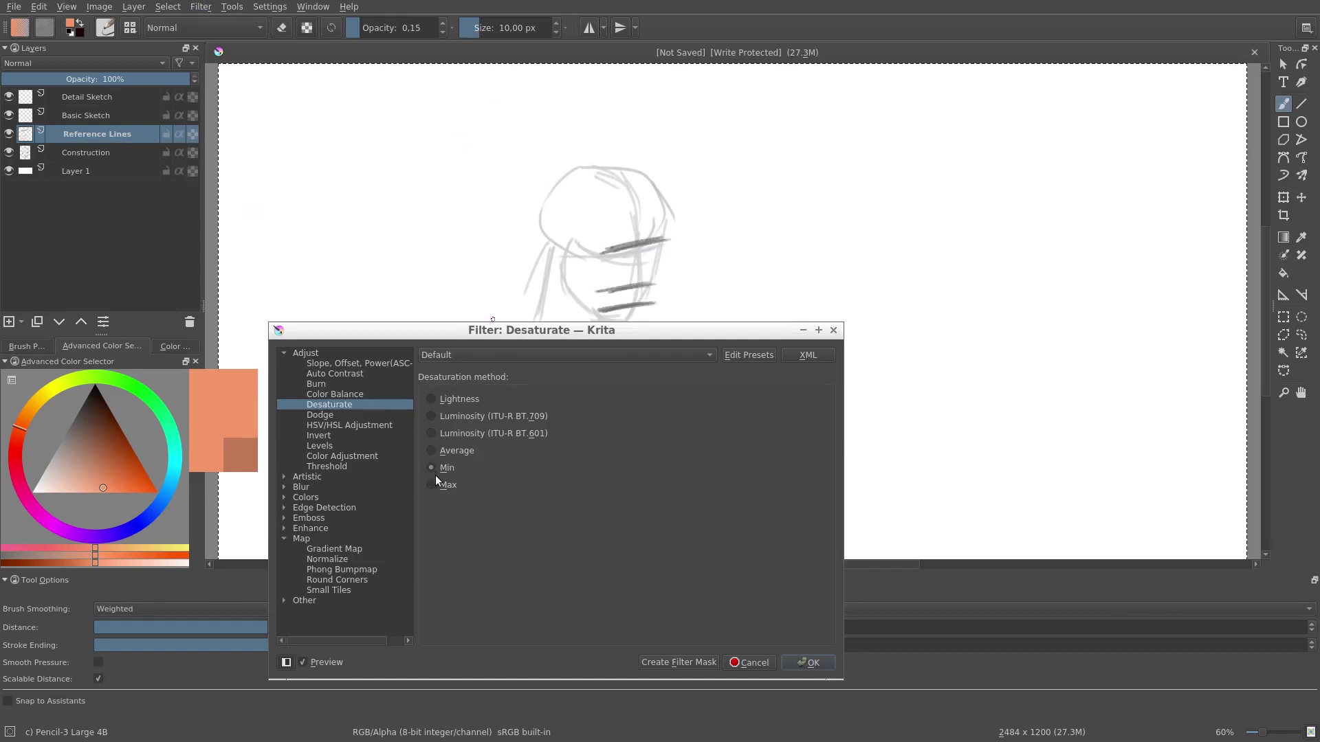
pyautogui.click(433, 485)
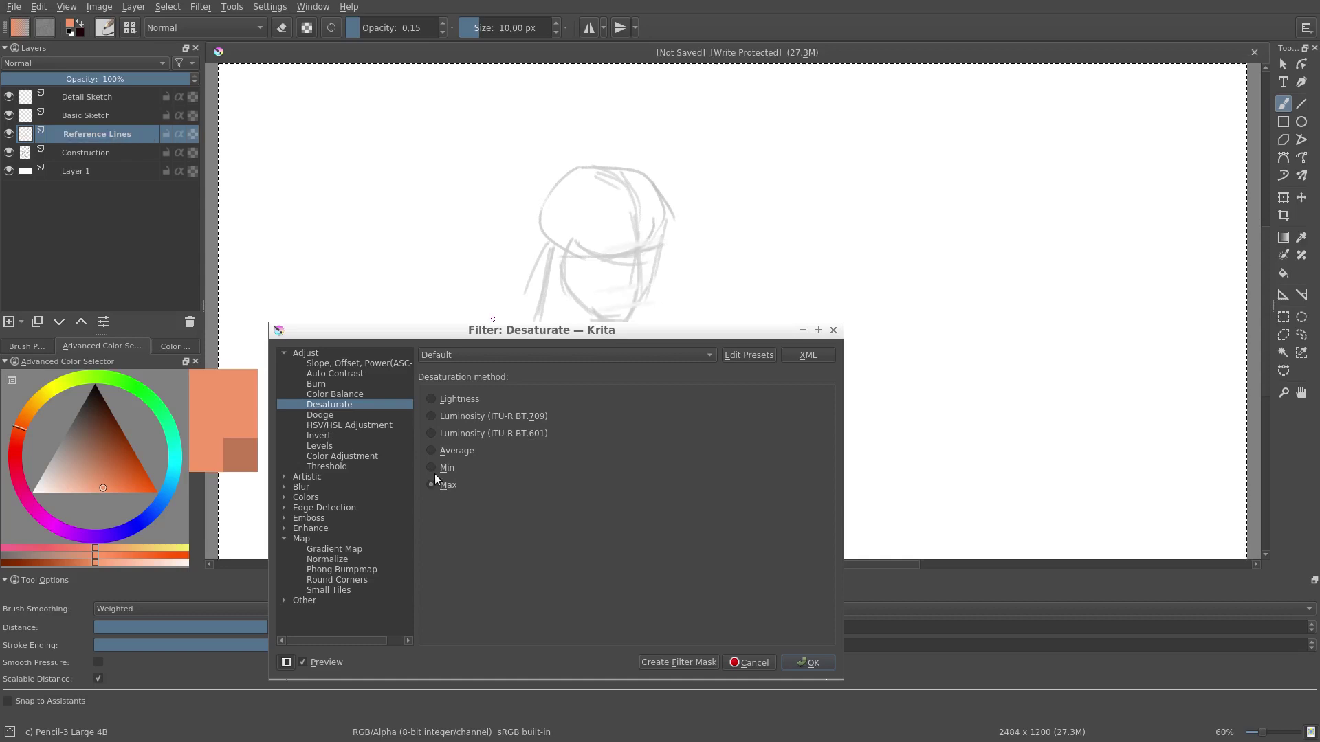
pyautogui.click(434, 468)
pyautogui.click(465, 399)
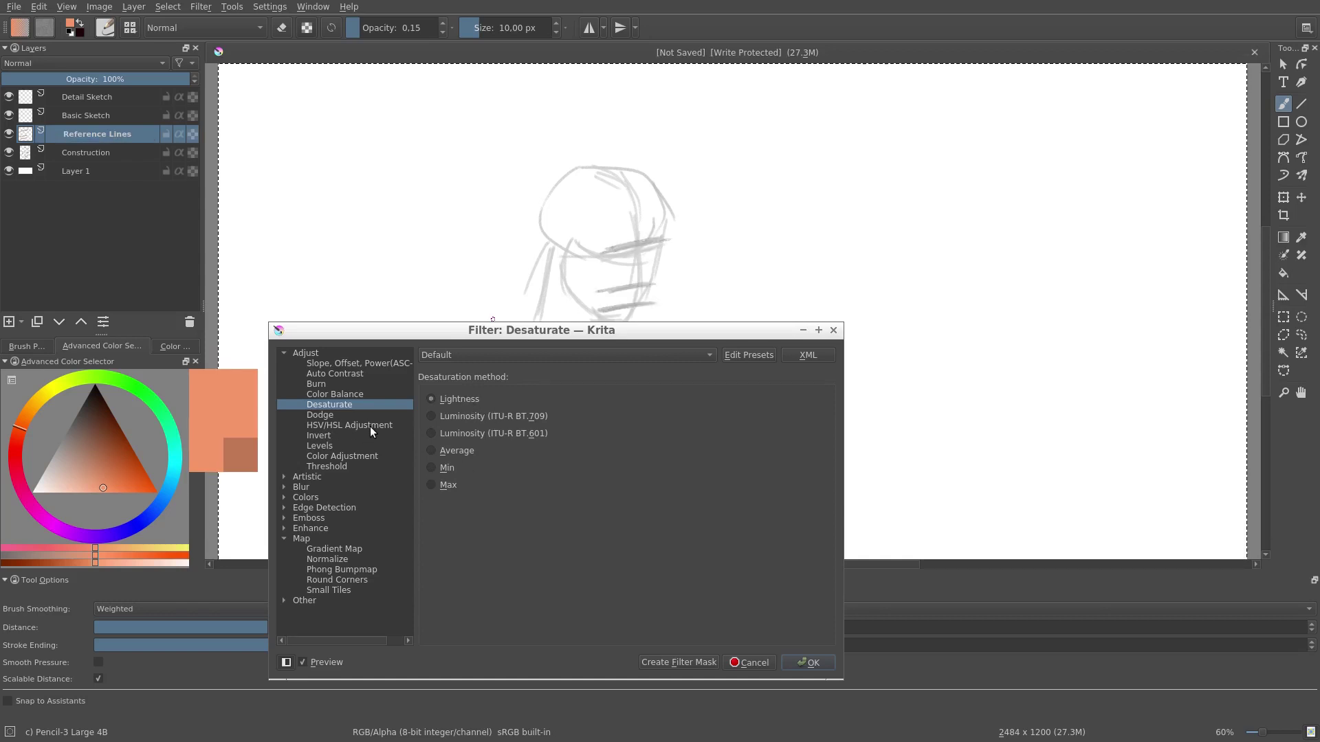
# Apply HSV/HSL Adjustment with Hue -29, Saturation 100, Lightness -29 to the reference strokes.
pyautogui.click(373, 425)
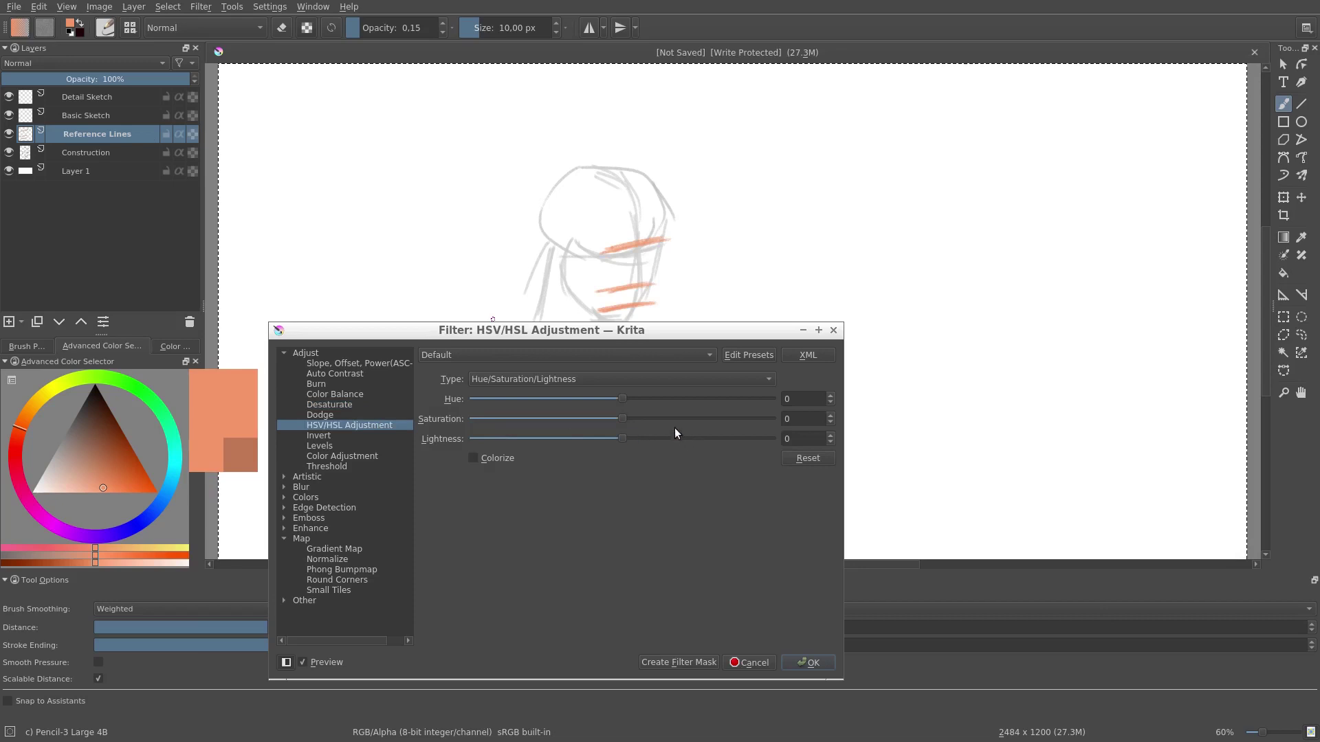
pyautogui.moveTo(621, 397)
pyautogui.mouseDown()
pyautogui.moveTo(781, 405)
pyautogui.moveTo(598, 396)
pyautogui.moveTo(776, 425)
pyautogui.mouseUp()
pyautogui.moveTo(613, 438)
pyautogui.mouseDown()
pyautogui.moveTo(724, 442)
pyautogui.moveTo(489, 442)
pyautogui.moveTo(580, 444)
pyautogui.mouseUp()
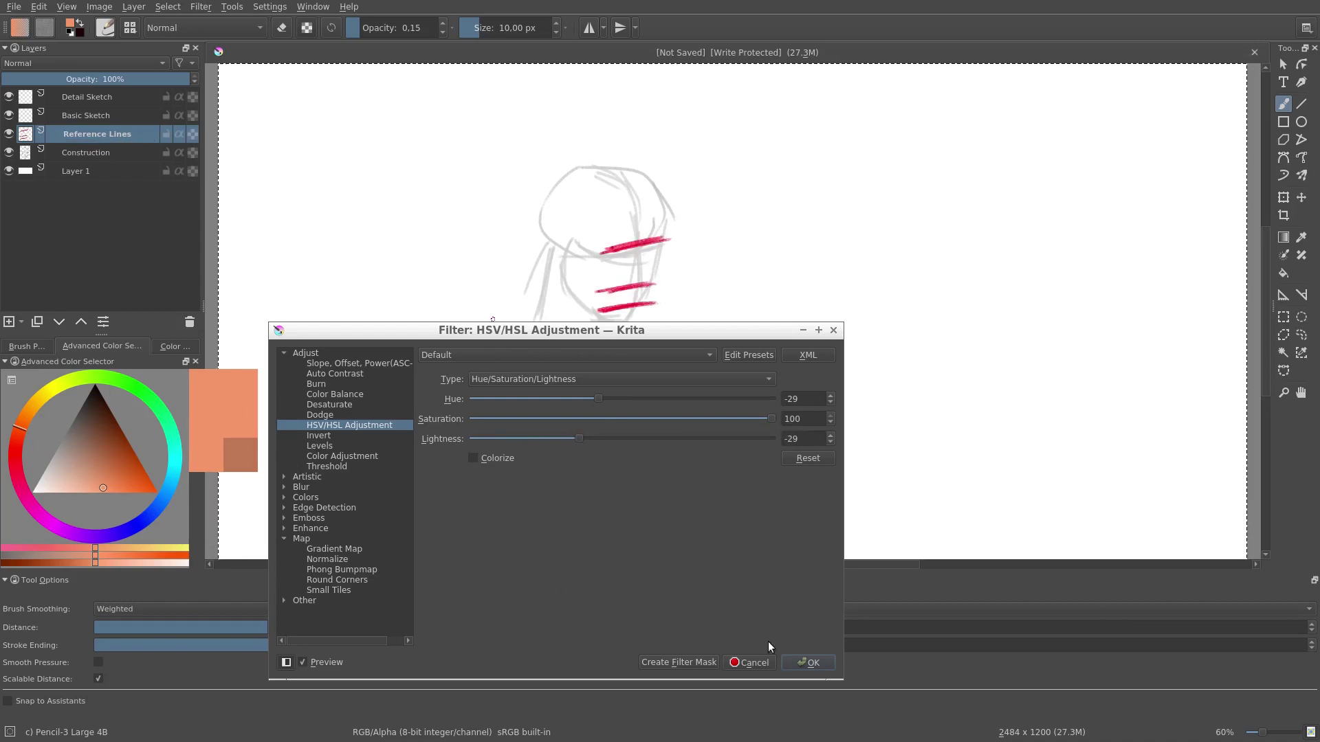
pyautogui.click(806, 667)
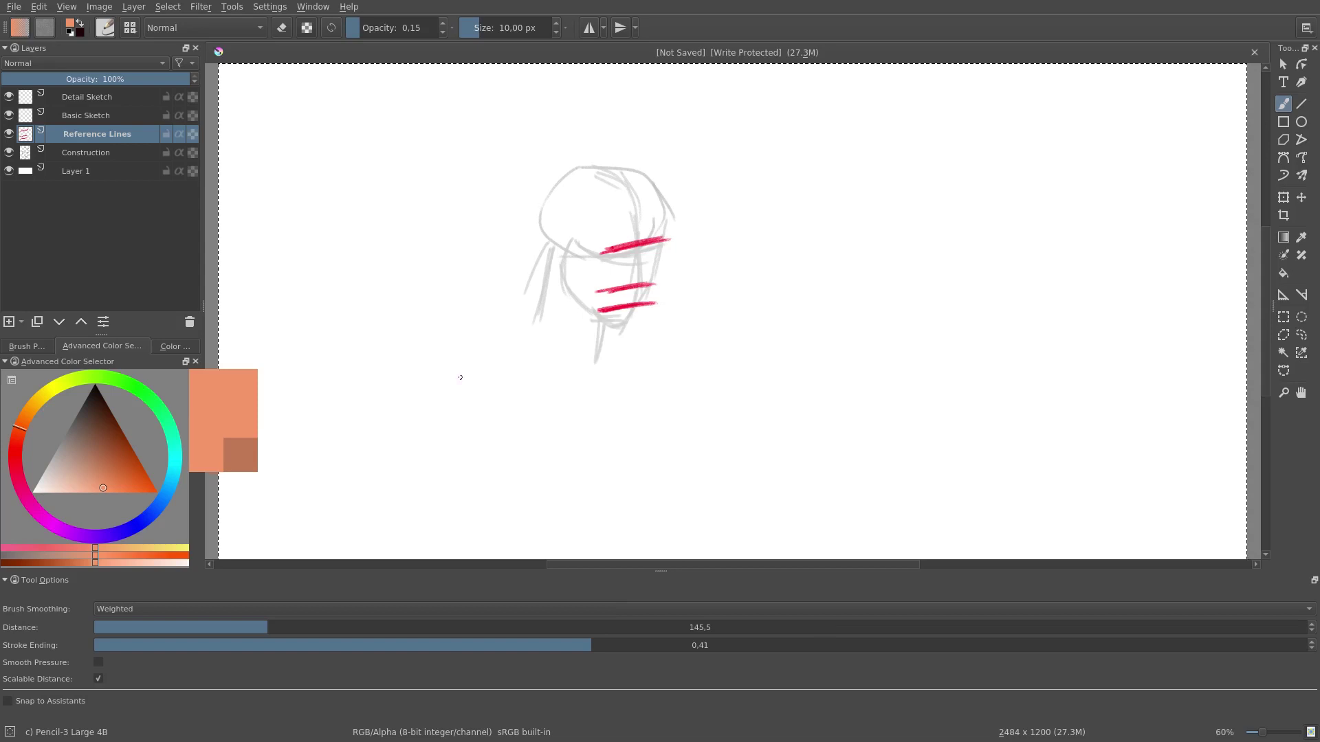
# Colorize the Construction layer via HSV/HSL Adjustment: Hue 230, Saturation 100, Lightness -53.
pyautogui.click(110, 152)
pyautogui.click(269, 8)
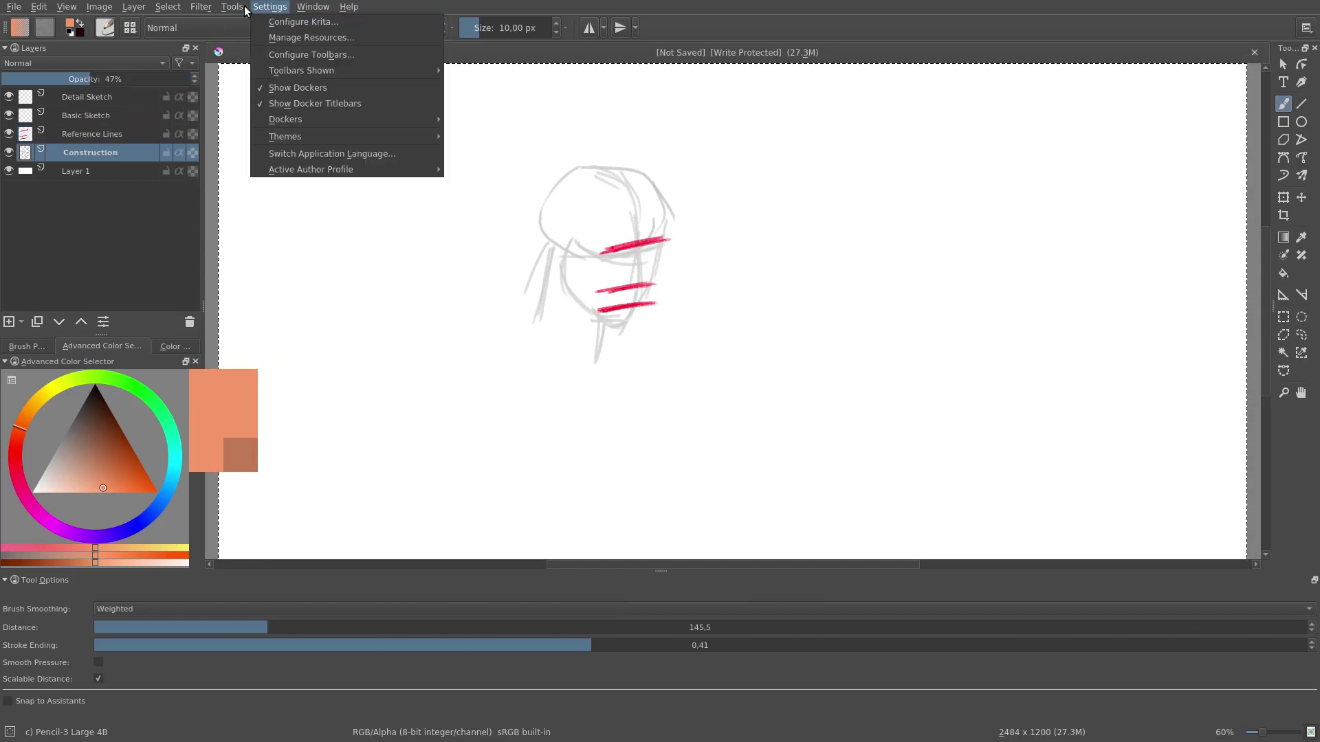
pyautogui.click(201, 7)
pyautogui.moveTo(227, 38)
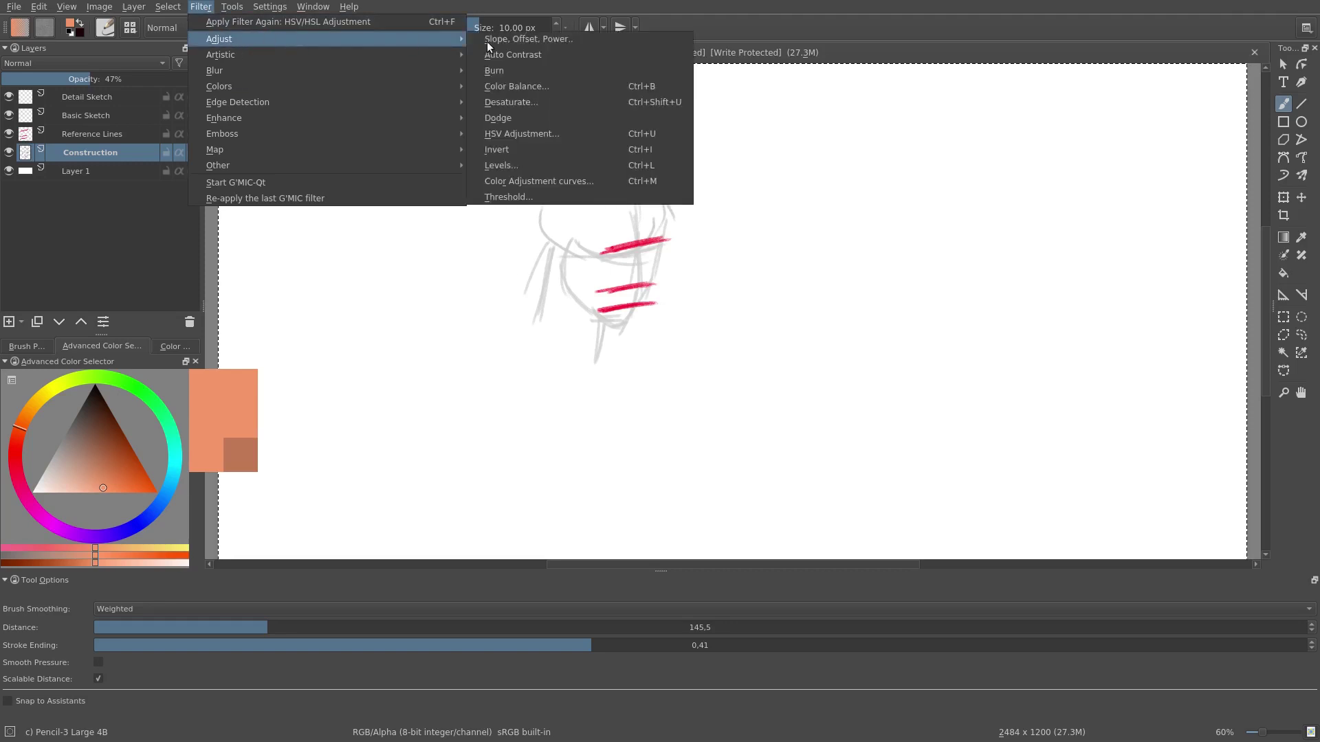
pyautogui.click(530, 132)
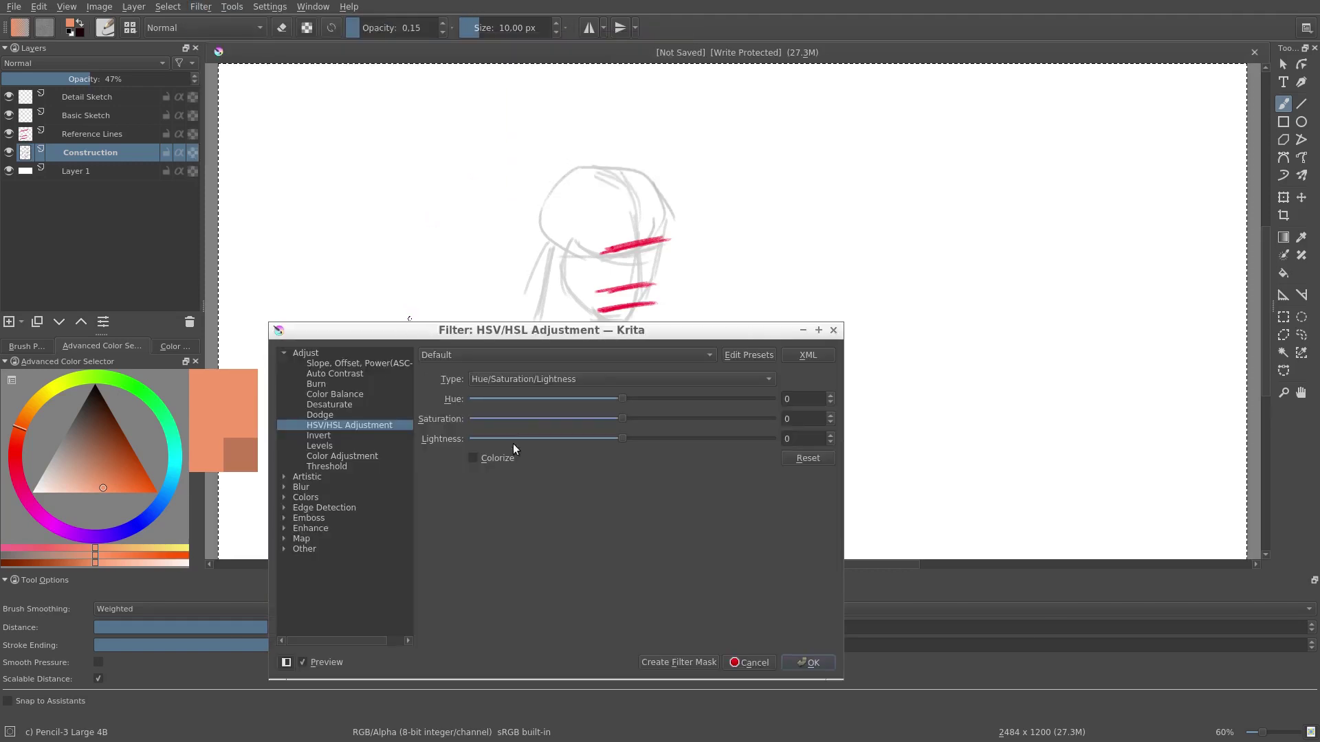
pyautogui.moveTo(622, 398); pyautogui.dragTo(773, 419)
pyautogui.click(472, 457)
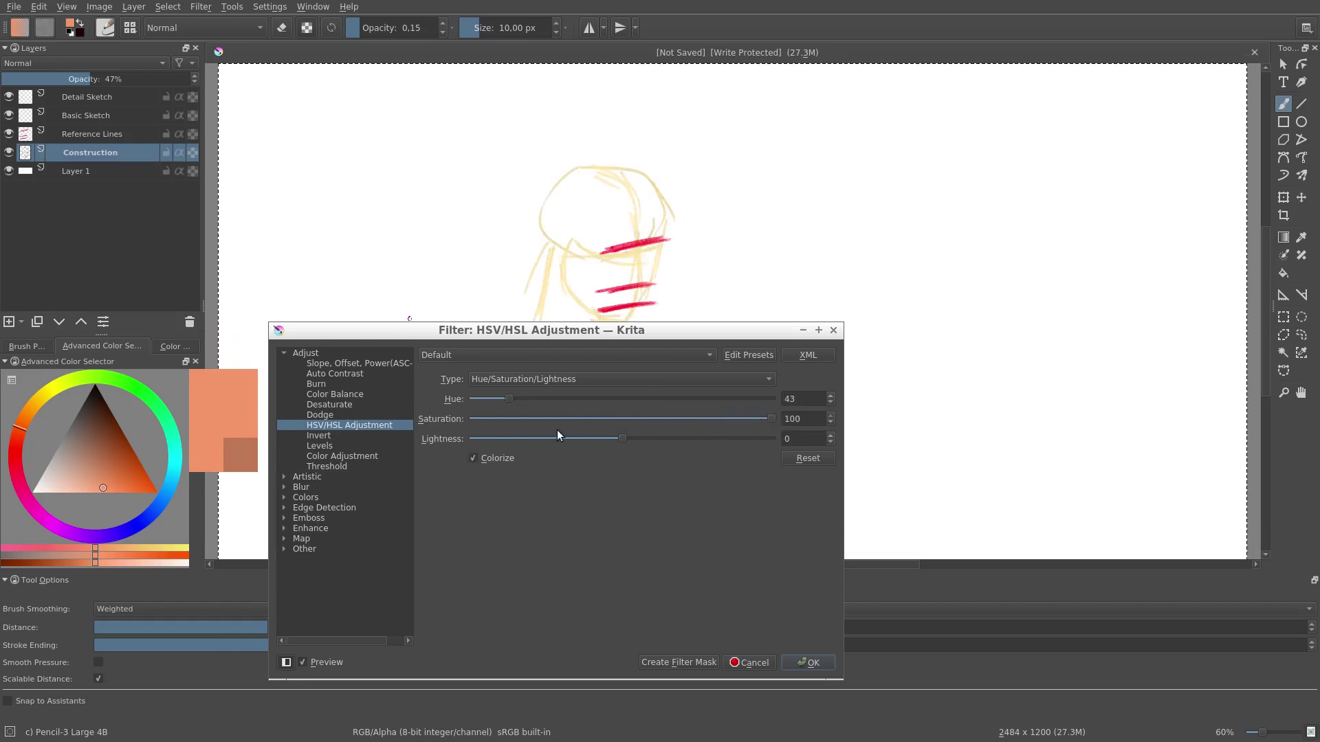
pyautogui.moveTo(506, 398)
pyautogui.mouseDown()
pyautogui.moveTo(749, 398)
pyautogui.moveTo(663, 392)
pyautogui.mouseUp()
pyautogui.moveTo(622, 438); pyautogui.dragTo(543, 437)
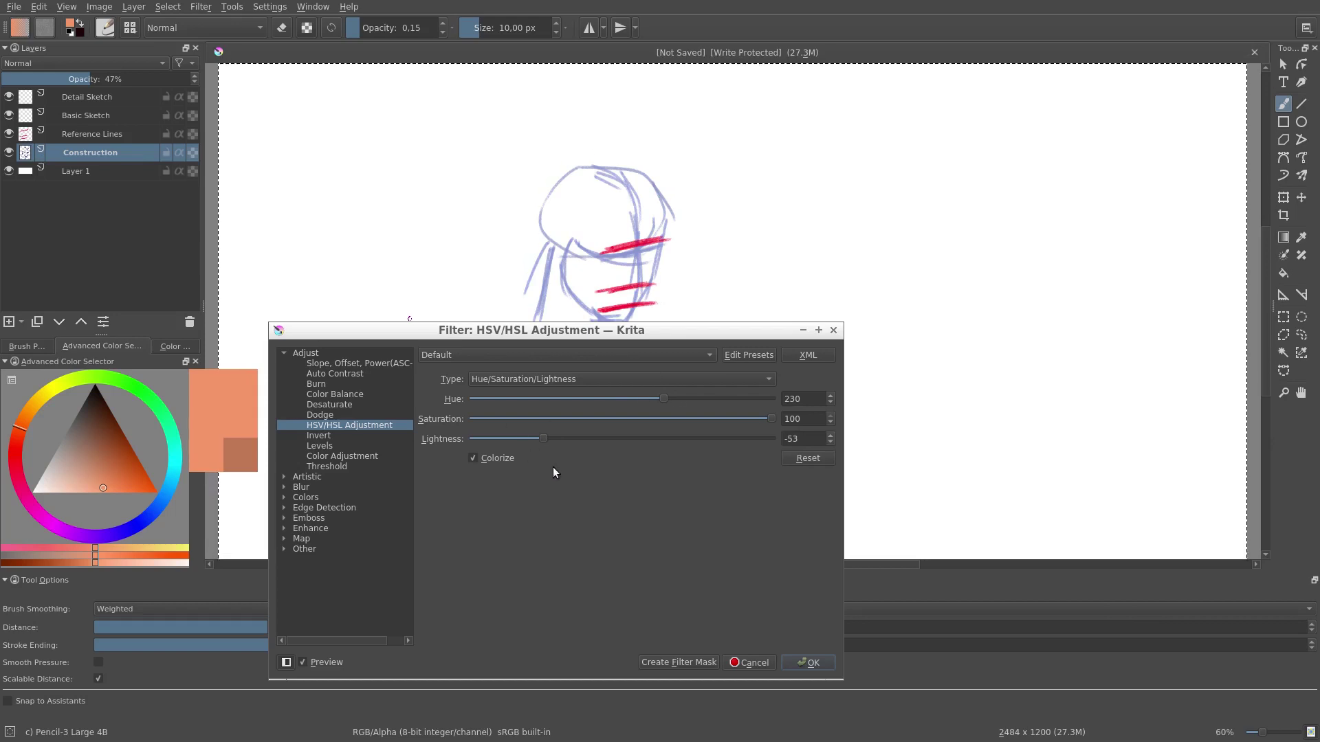
pyautogui.click(808, 662)
# On Basic Sketch, draw green strokes over the face and the red guide lines.
pyautogui.click(109, 118)
pyautogui.click(157, 404)
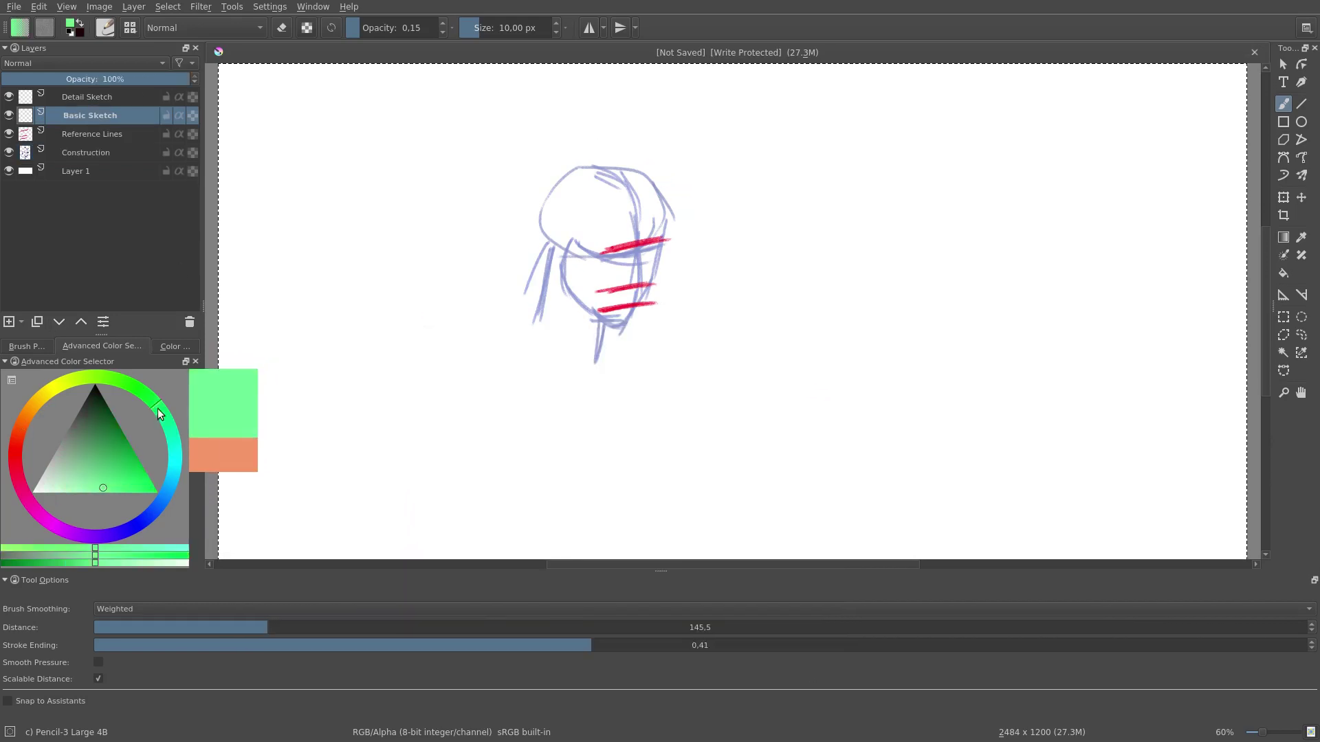
pyautogui.scroll(5, 632, 270)
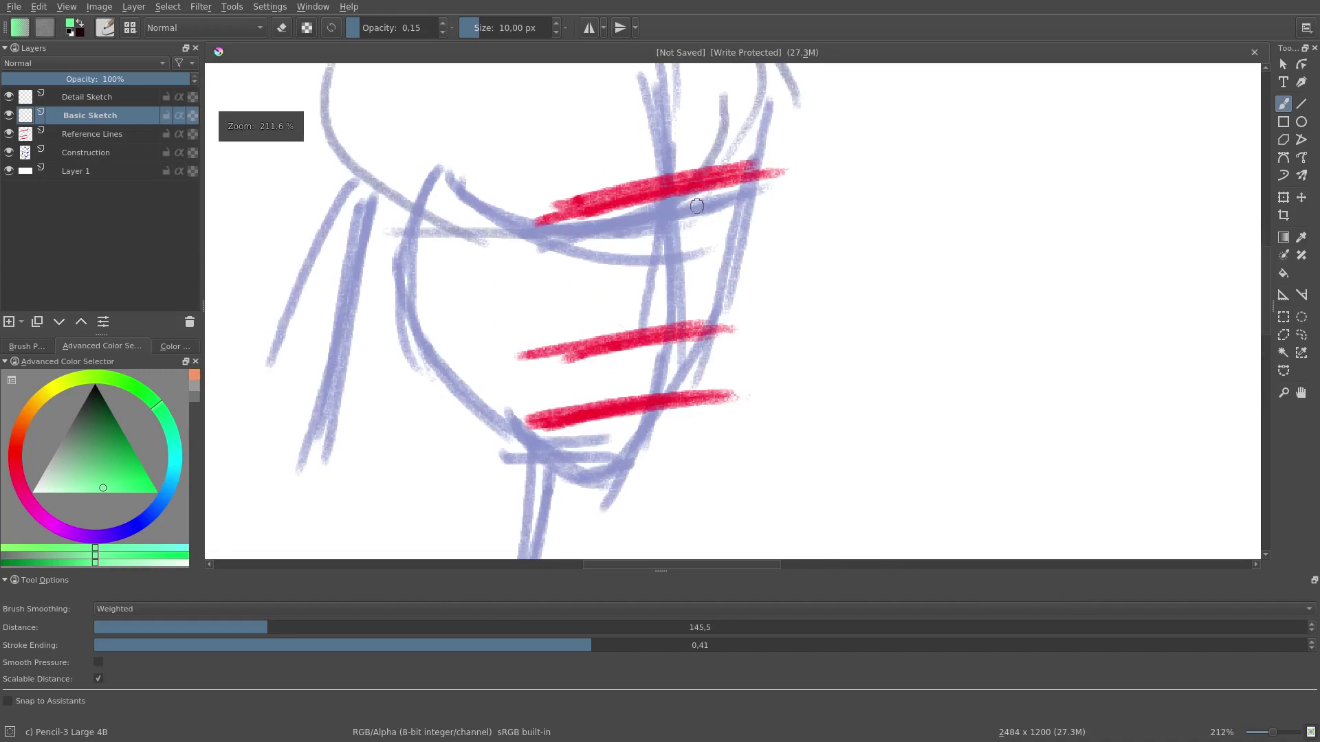
pyautogui.moveTo(682, 203)
pyautogui.mouseDown()
pyautogui.moveTo(693, 264)
pyautogui.moveTo(739, 293)
pyautogui.moveTo(670, 333)
pyautogui.mouseUp()
pyautogui.moveTo(622, 294); pyautogui.dragTo(639, 342)
pyautogui.moveTo(708, 210); pyautogui.dragTo(753, 195)
pyautogui.moveTo(567, 239); pyautogui.dragTo(636, 229)
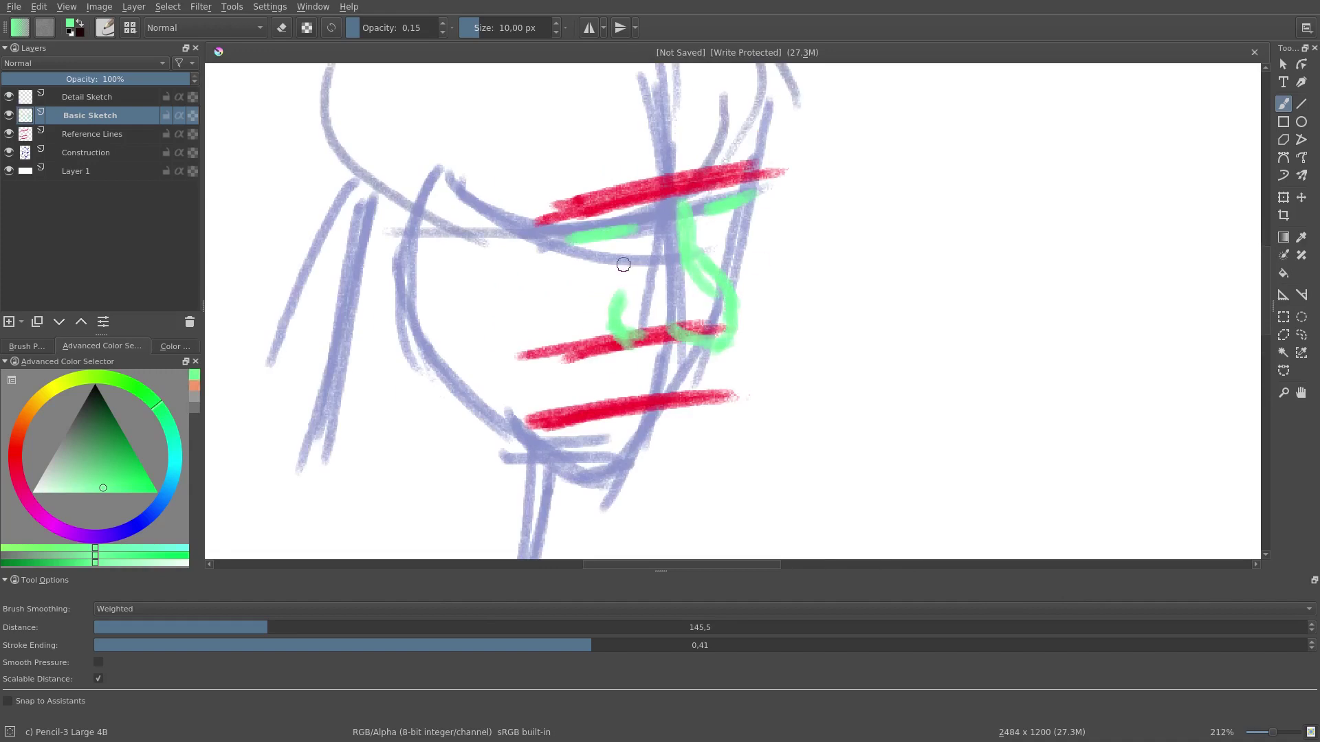
pyautogui.moveTo(557, 412); pyautogui.dragTo(660, 398)
pyautogui.scroll(-3, 502, 264)
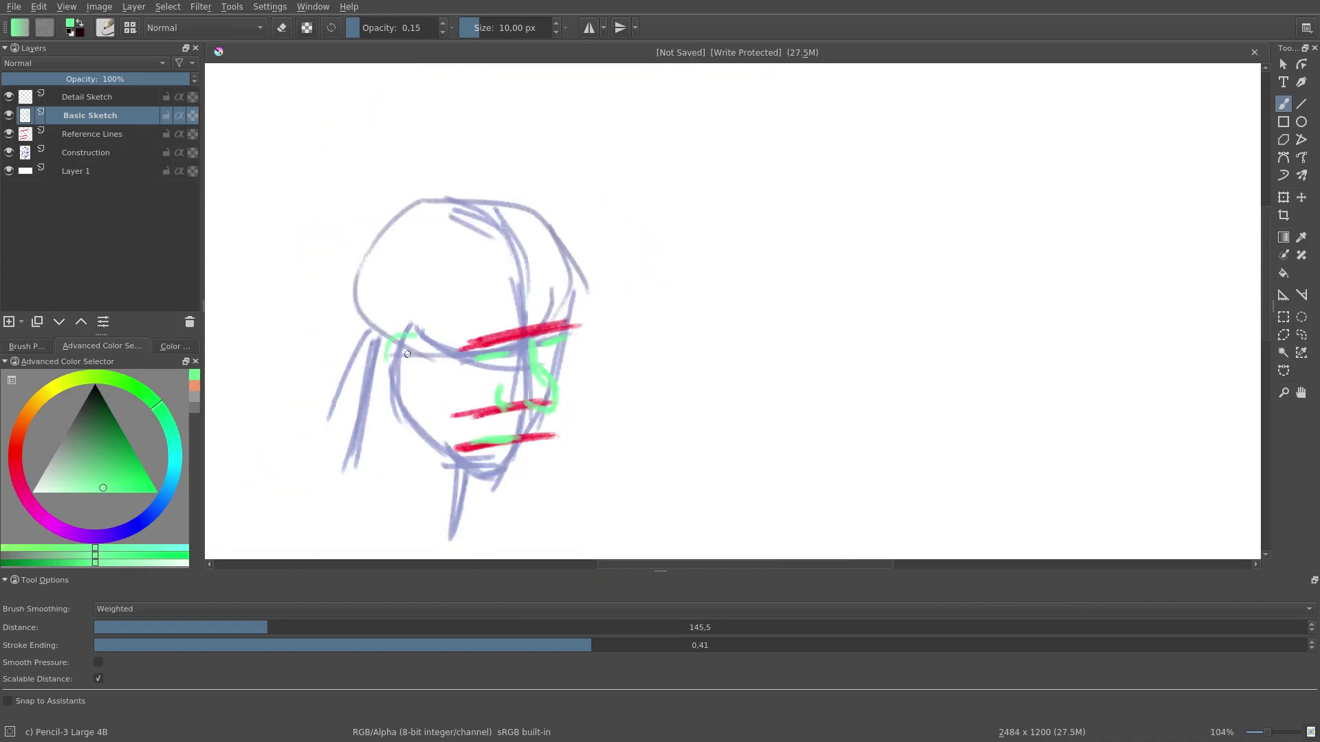
# Trace the cheek, chin, head outline, neck and eye and mouth marks in green.
pyautogui.moveTo(409, 336)
pyautogui.mouseDown()
pyautogui.moveTo(393, 399)
pyautogui.moveTo(413, 416)
pyautogui.moveTo(498, 470)
pyautogui.moveTo(524, 421)
pyautogui.mouseUp()
pyautogui.moveTo(553, 373)
pyautogui.mouseDown()
pyautogui.moveTo(562, 295)
pyautogui.moveTo(429, 204)
pyautogui.moveTo(374, 340)
pyautogui.moveTo(350, 469)
pyautogui.mouseUp()
pyautogui.moveTo(456, 490); pyautogui.dragTo(451, 534)
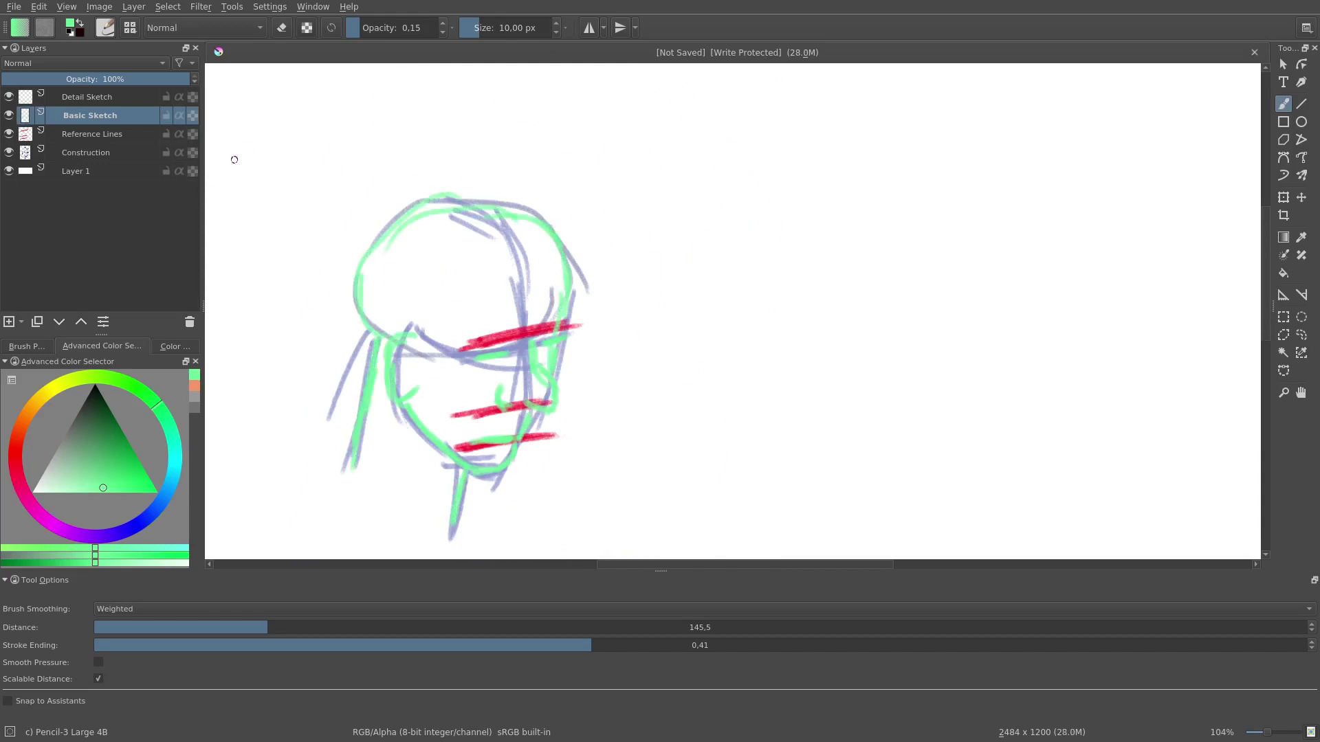
pyautogui.moveTo(496, 363); pyautogui.dragTo(499, 367)
pyautogui.moveTo(478, 417)
pyautogui.mouseDown()
pyautogui.moveTo(477, 439)
pyautogui.moveTo(506, 447)
pyautogui.moveTo(491, 425)
pyautogui.mouseUp()
# On Detail Sketch, draw dark hair strokes in black.
pyautogui.press('pageup')
pyautogui.click(76, 386)
pyautogui.moveTo(405, 359); pyautogui.dragTo(402, 382)
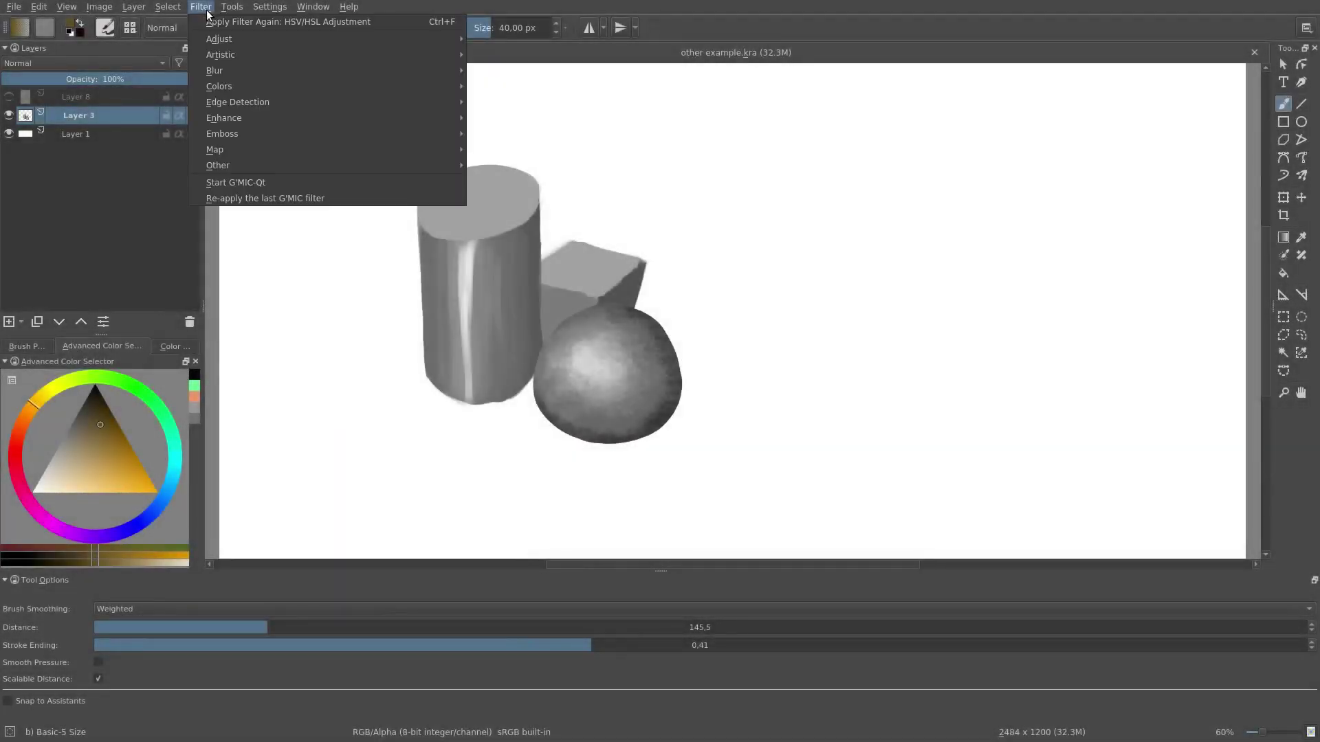
# Open the Color Adjustment curves filter on the cylinder, cube and sphere painting.
pyautogui.moveTo(221, 39)
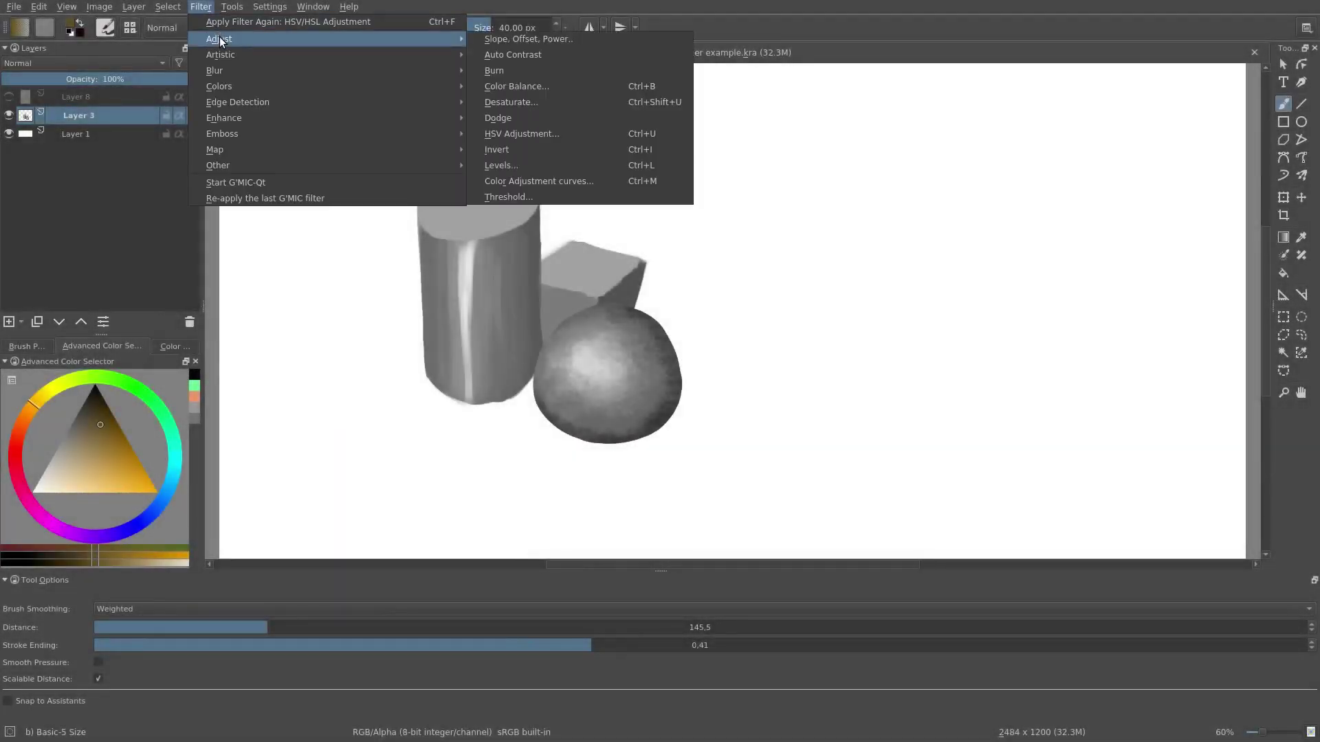
pyautogui.click(545, 180)
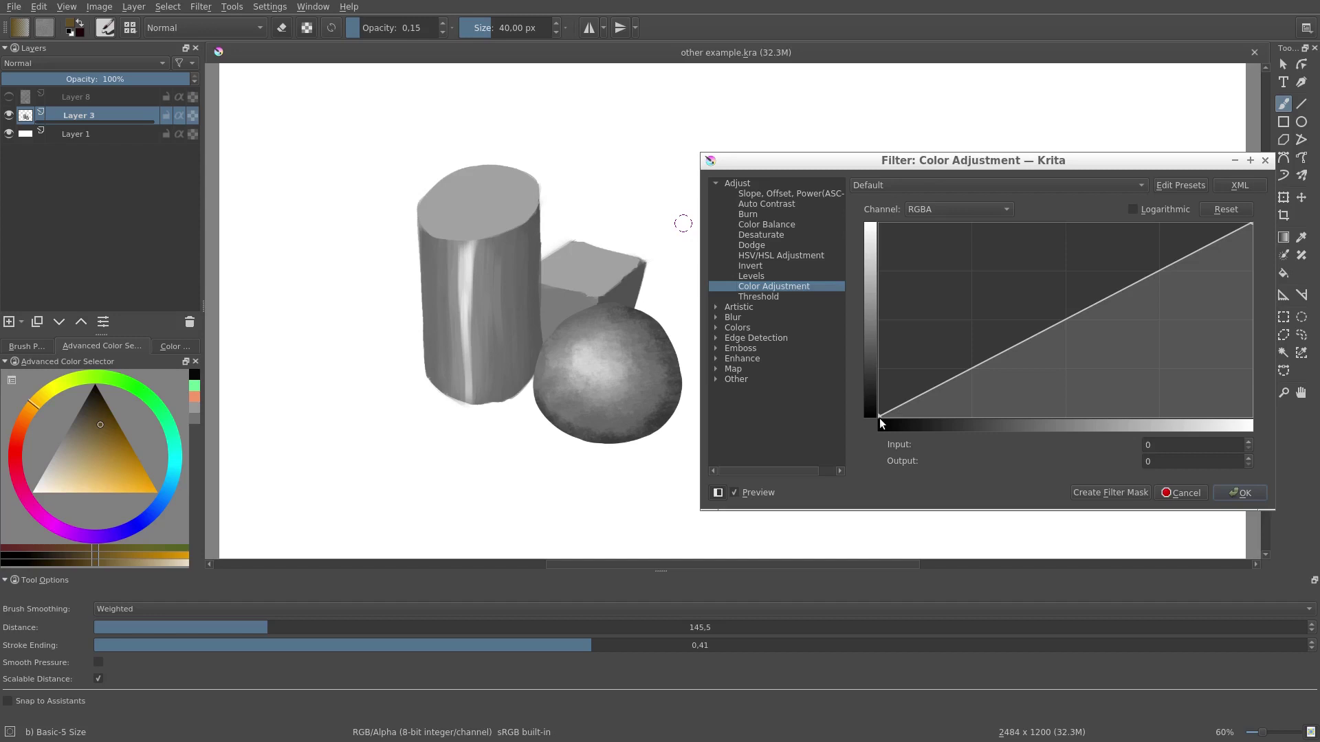
# Steepen the RGBA curve to ramp from input 61 up to 255 at input 191.
pyautogui.moveTo(880, 418); pyautogui.dragTo(1009, 437)
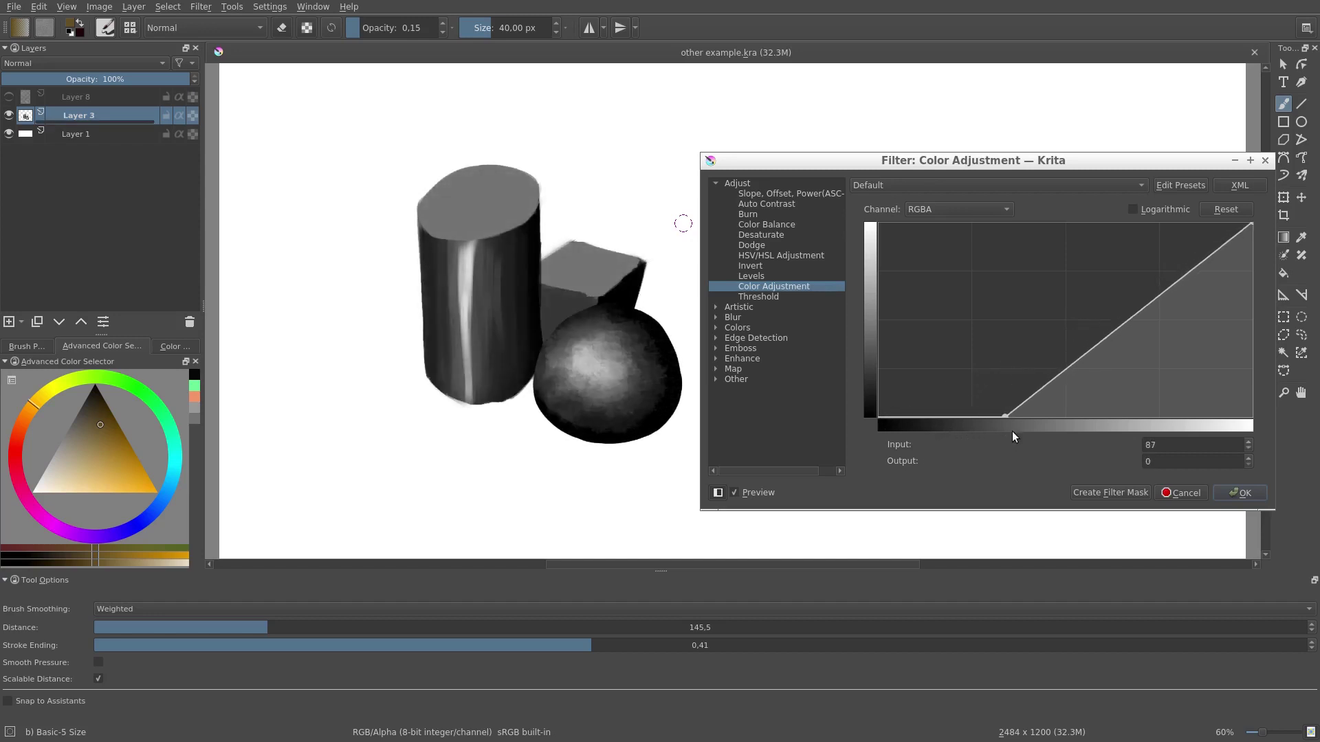
pyautogui.moveTo(1247, 221); pyautogui.dragTo(1138, 214)
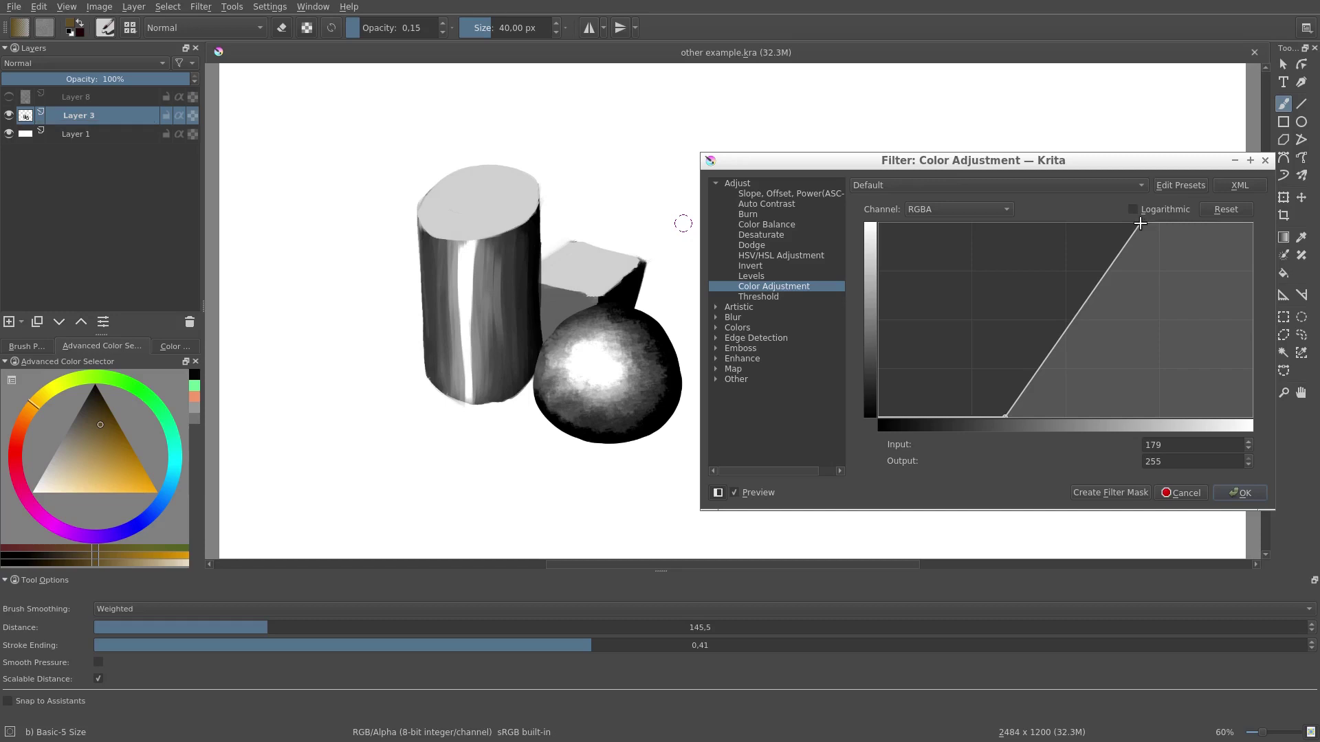
pyautogui.moveTo(1141, 223); pyautogui.dragTo(1251, 416)
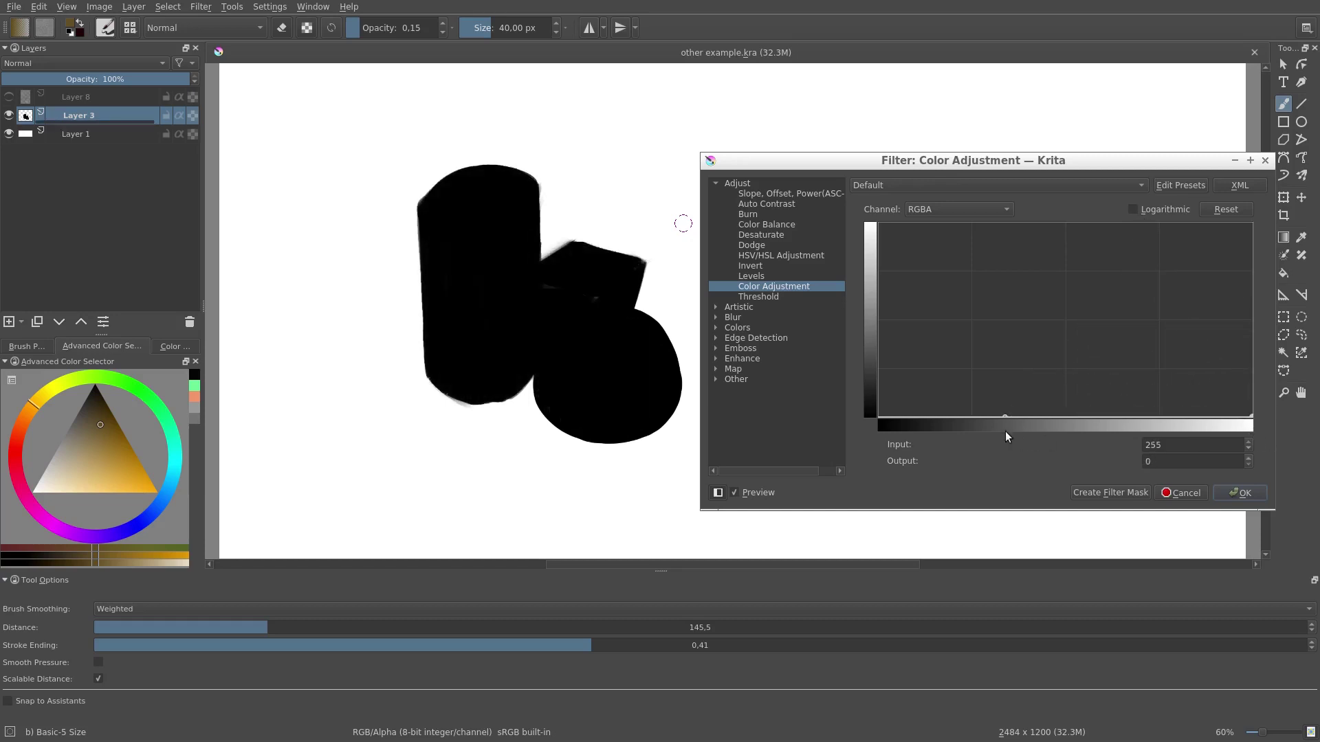
pyautogui.moveTo(1004, 418); pyautogui.dragTo(831, 210)
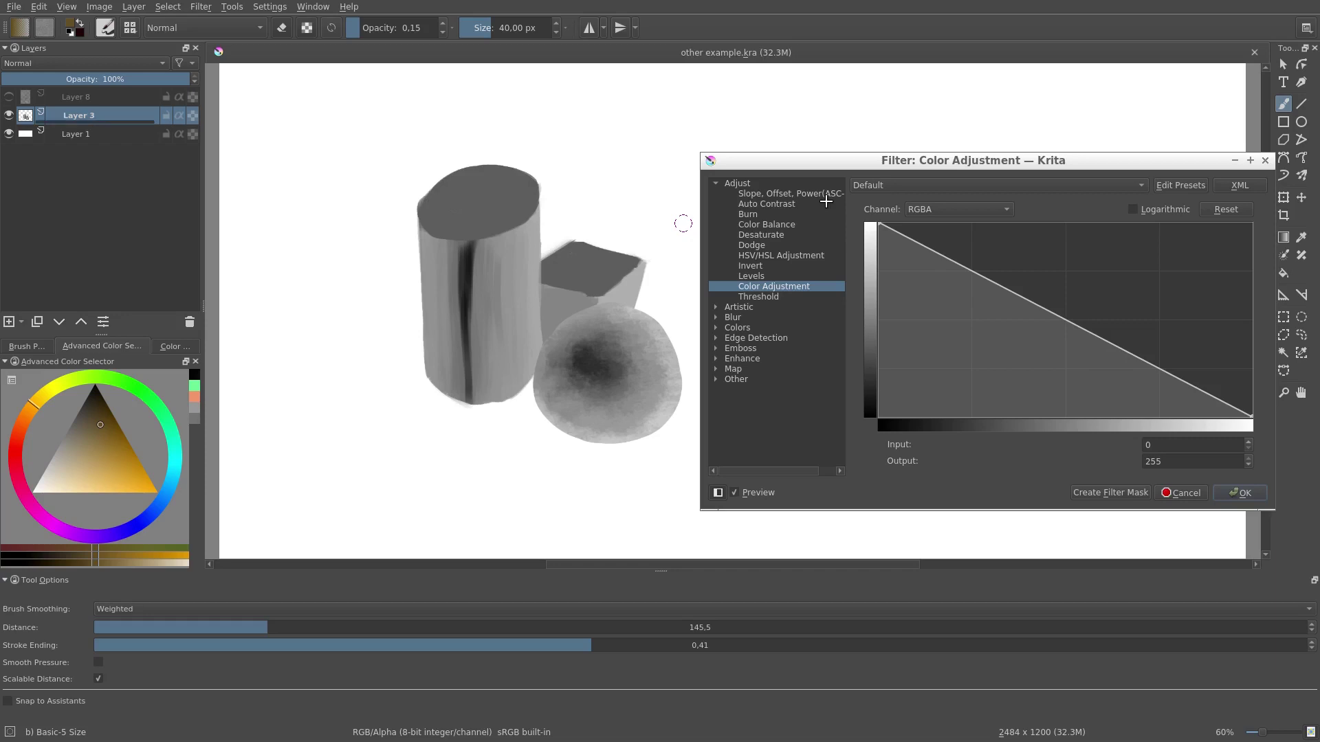
pyautogui.moveTo(879, 224); pyautogui.dragTo(965, 416)
pyautogui.moveTo(1251, 415)
pyautogui.mouseDown()
pyautogui.moveTo(1196, 336)
pyautogui.moveTo(1157, 219)
pyautogui.mouseUp()
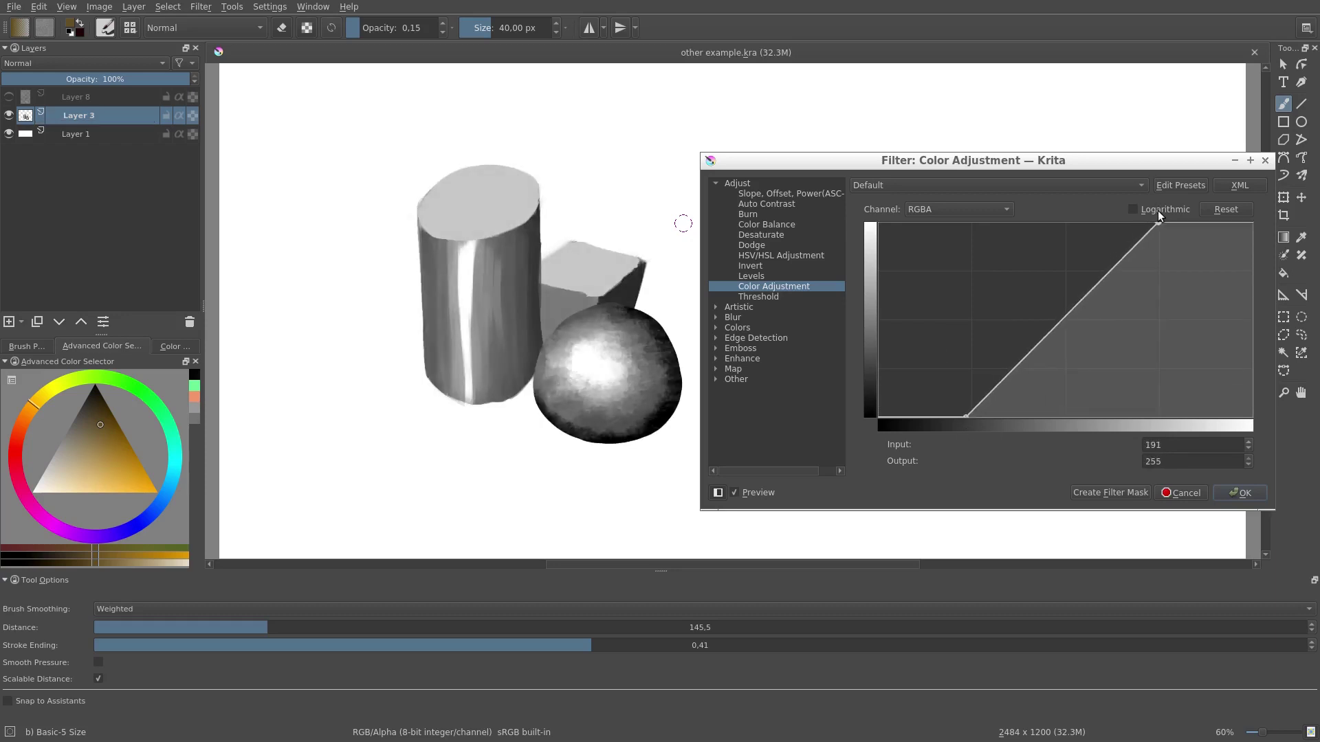
# Flatten the Red channel curve to a constant level of 123.
pyautogui.click(994, 208)
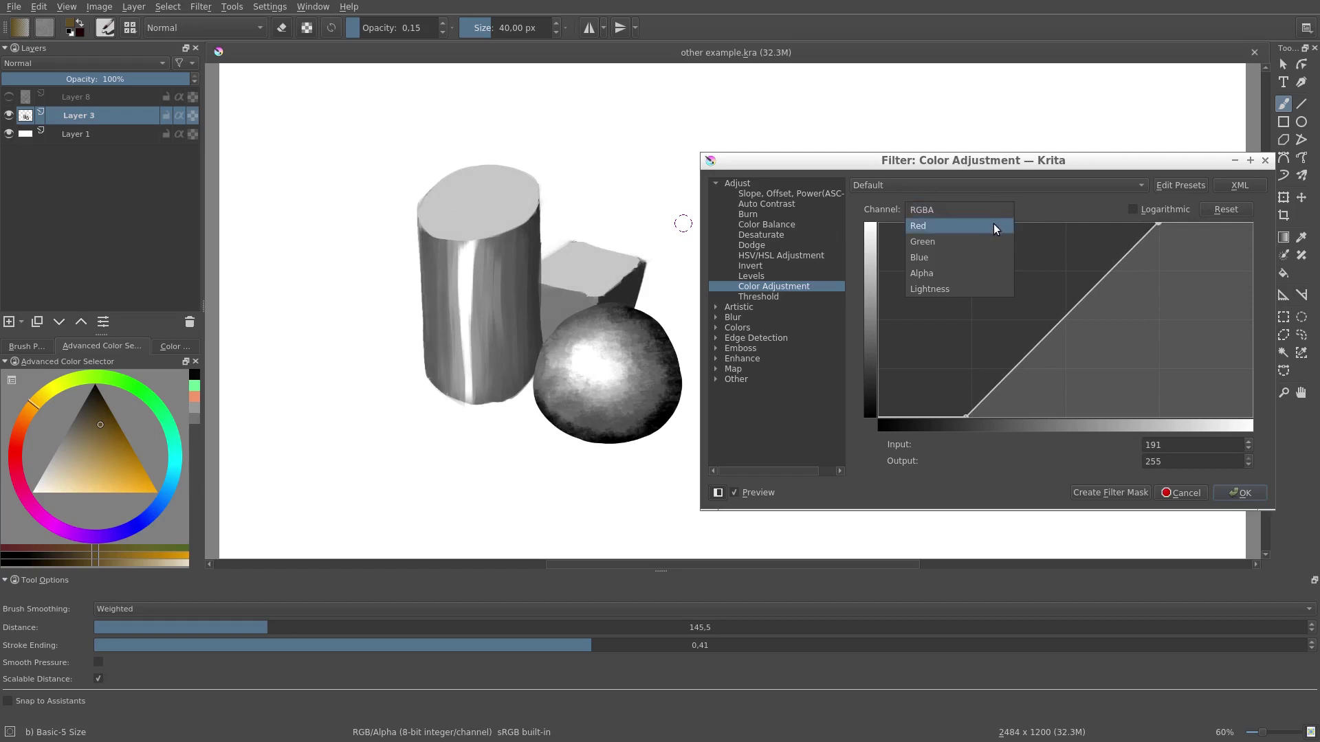
pyautogui.click(995, 225)
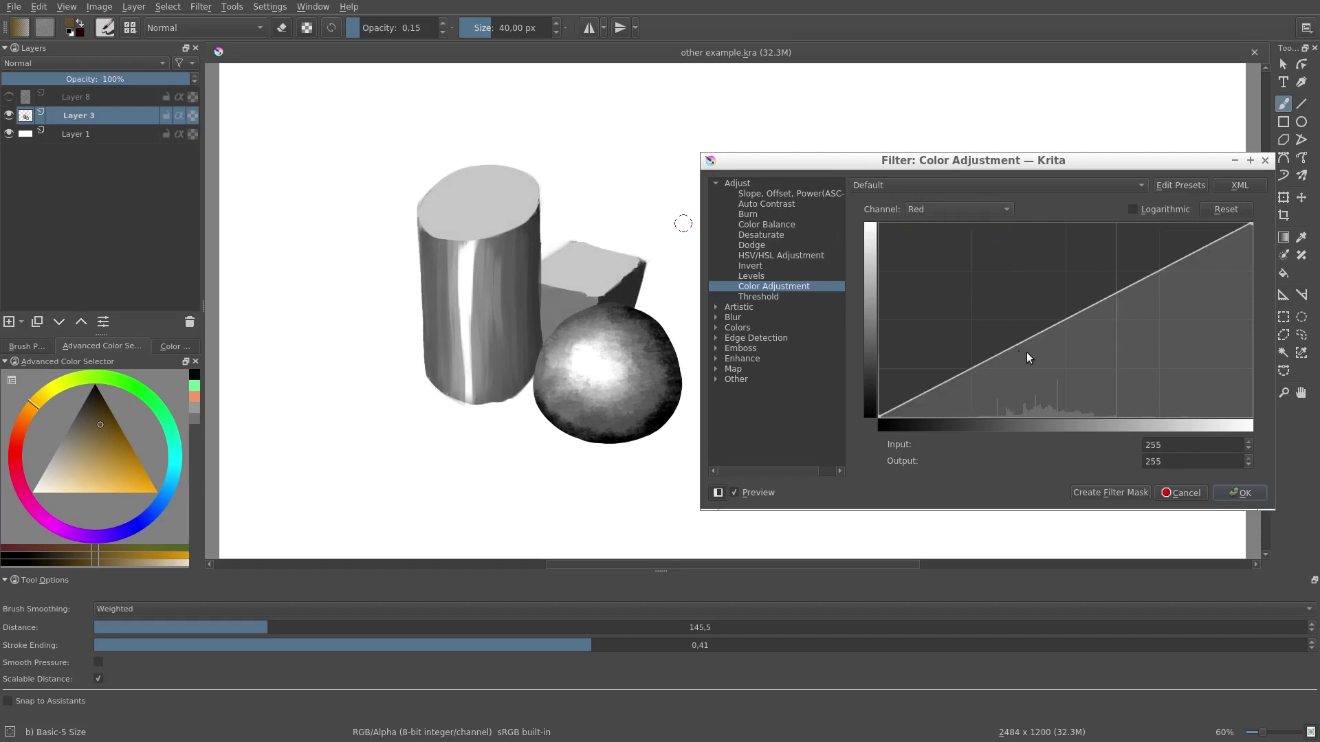
pyautogui.moveTo(1250, 224); pyautogui.dragTo(1251, 417)
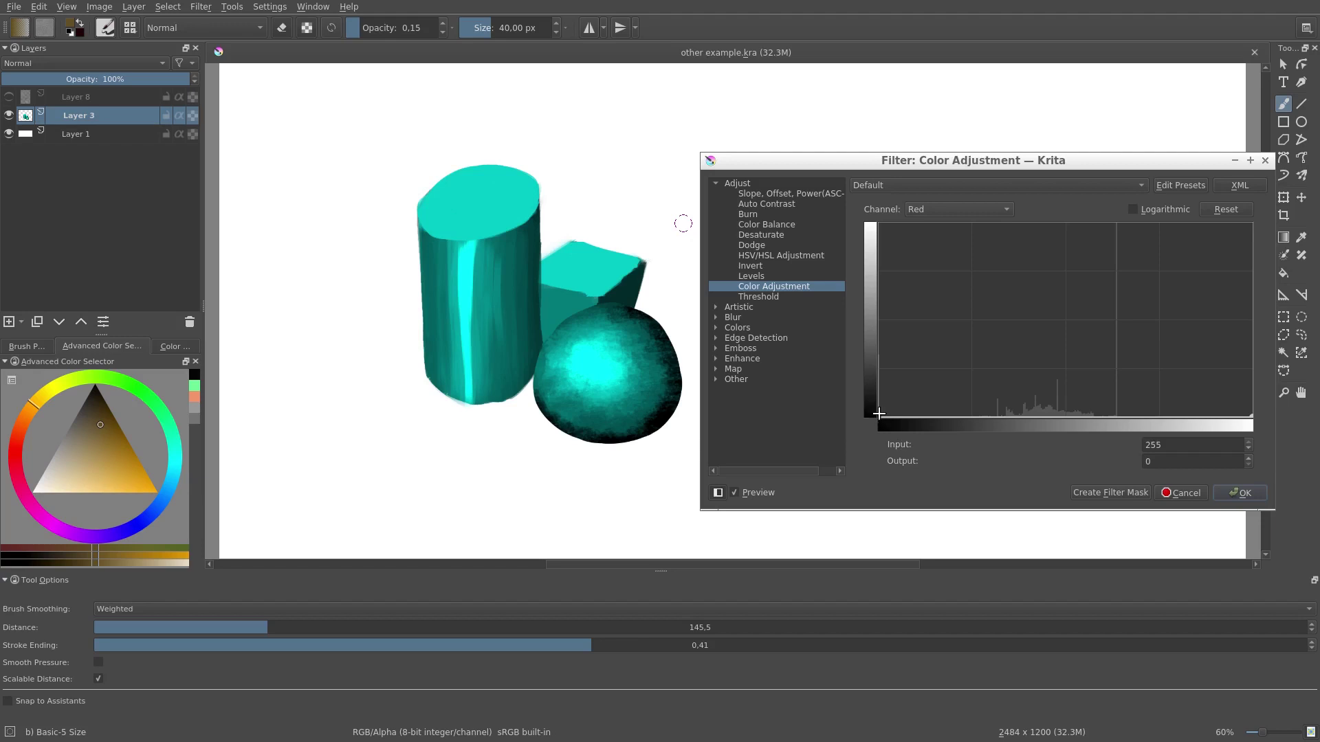
pyautogui.moveTo(878, 418); pyautogui.dragTo(856, 320)
pyautogui.moveTo(1248, 415); pyautogui.dragTo(1245, 302)
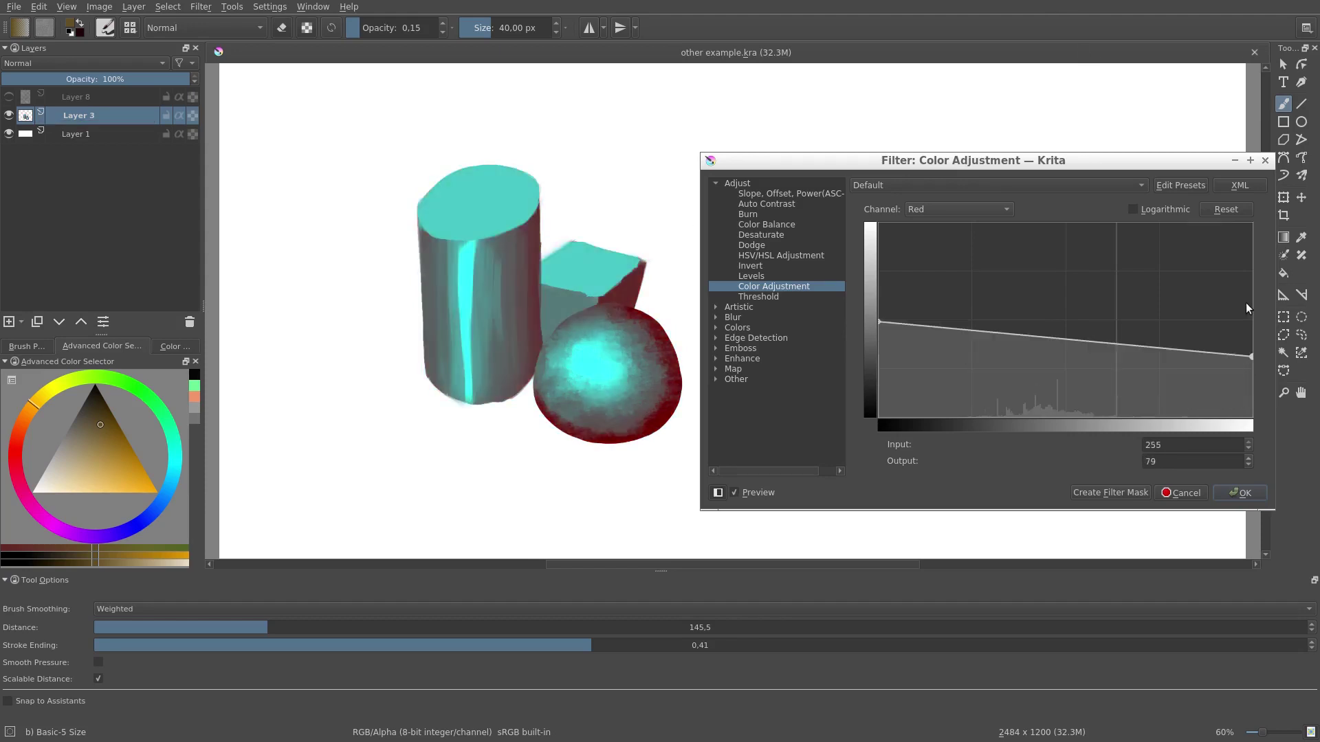
pyautogui.moveTo(1250, 354); pyautogui.dragTo(1259, 320)
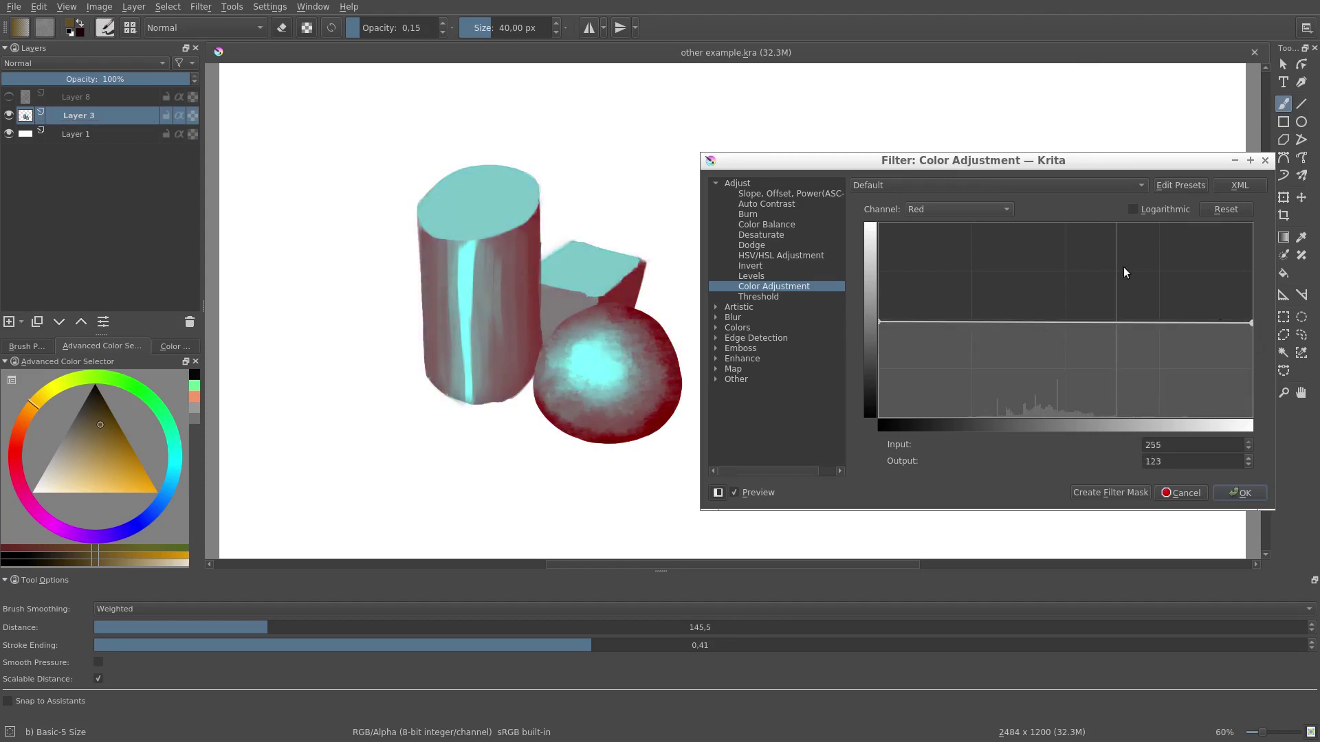
# Invert the Blue channel curve, then return to the RGBA channel.
pyautogui.click(979, 207)
pyautogui.click(984, 241)
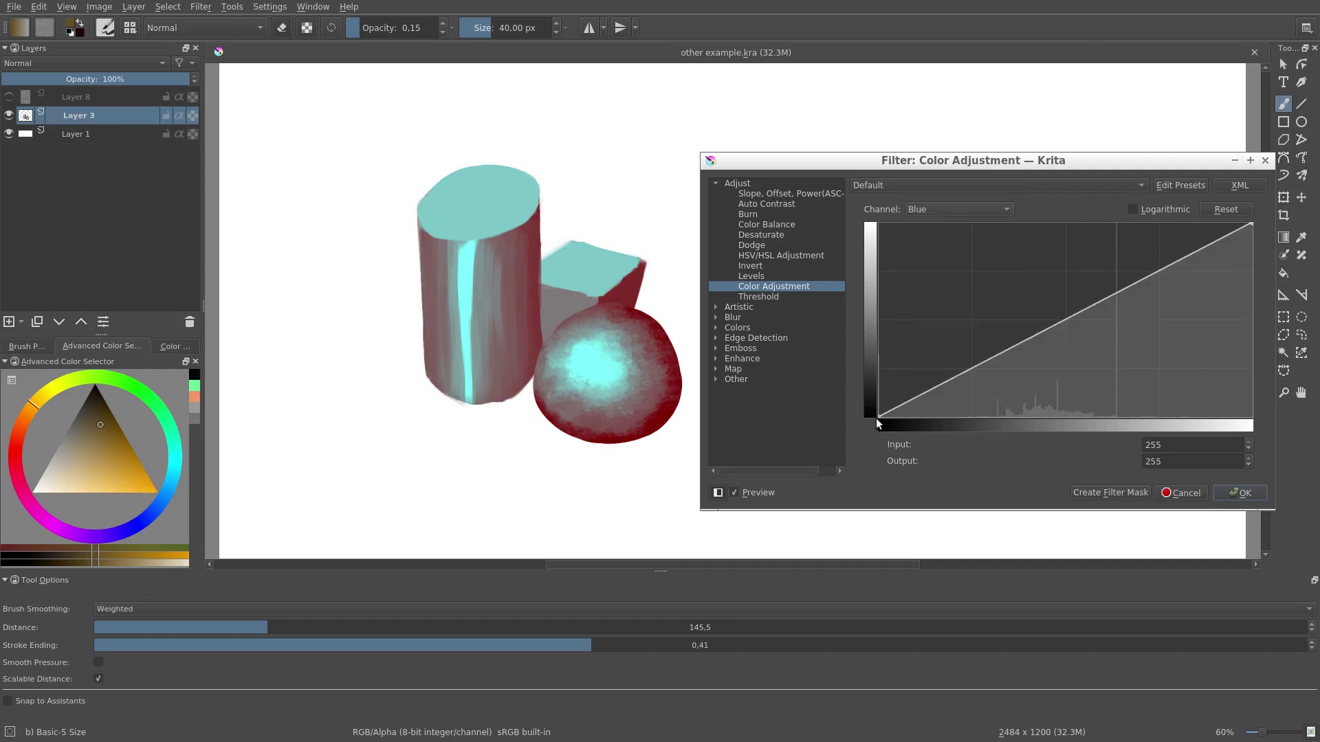
pyautogui.moveTo(878, 417); pyautogui.dragTo(880, 224)
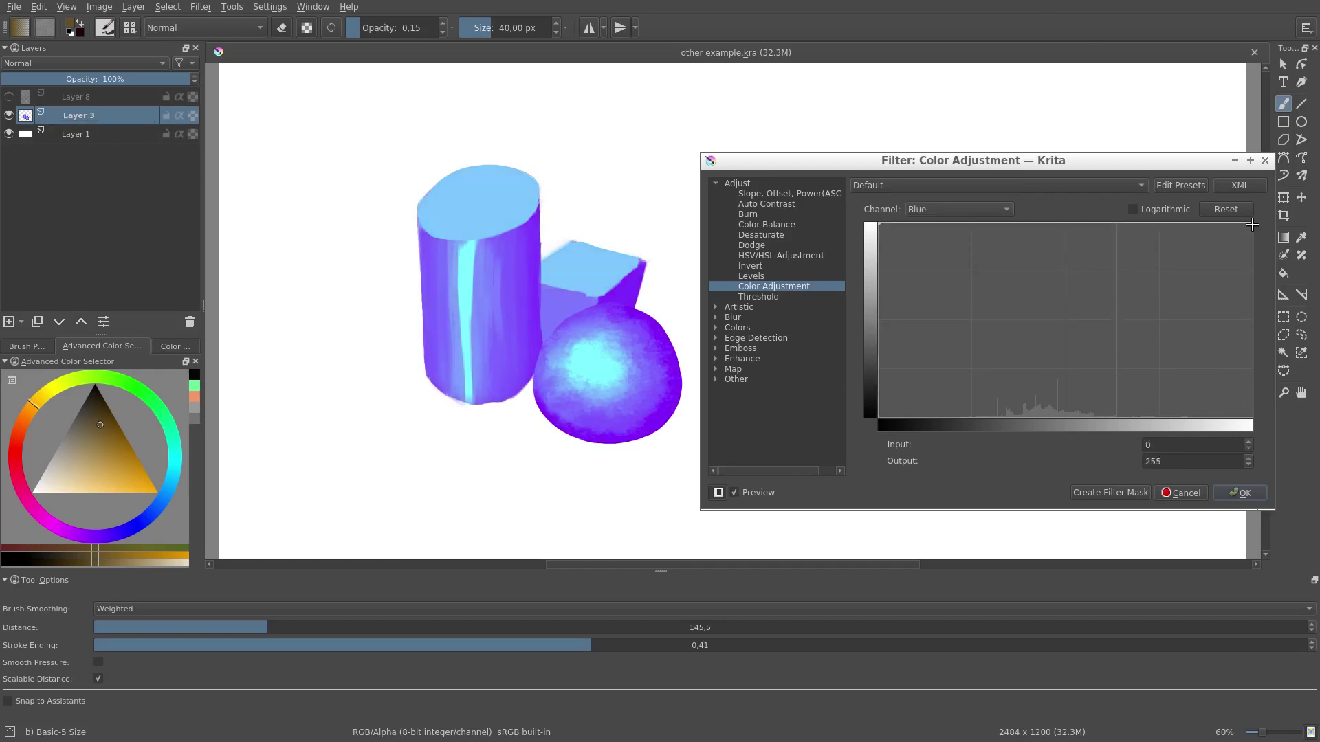
pyautogui.moveTo(1251, 224); pyautogui.dragTo(1252, 417)
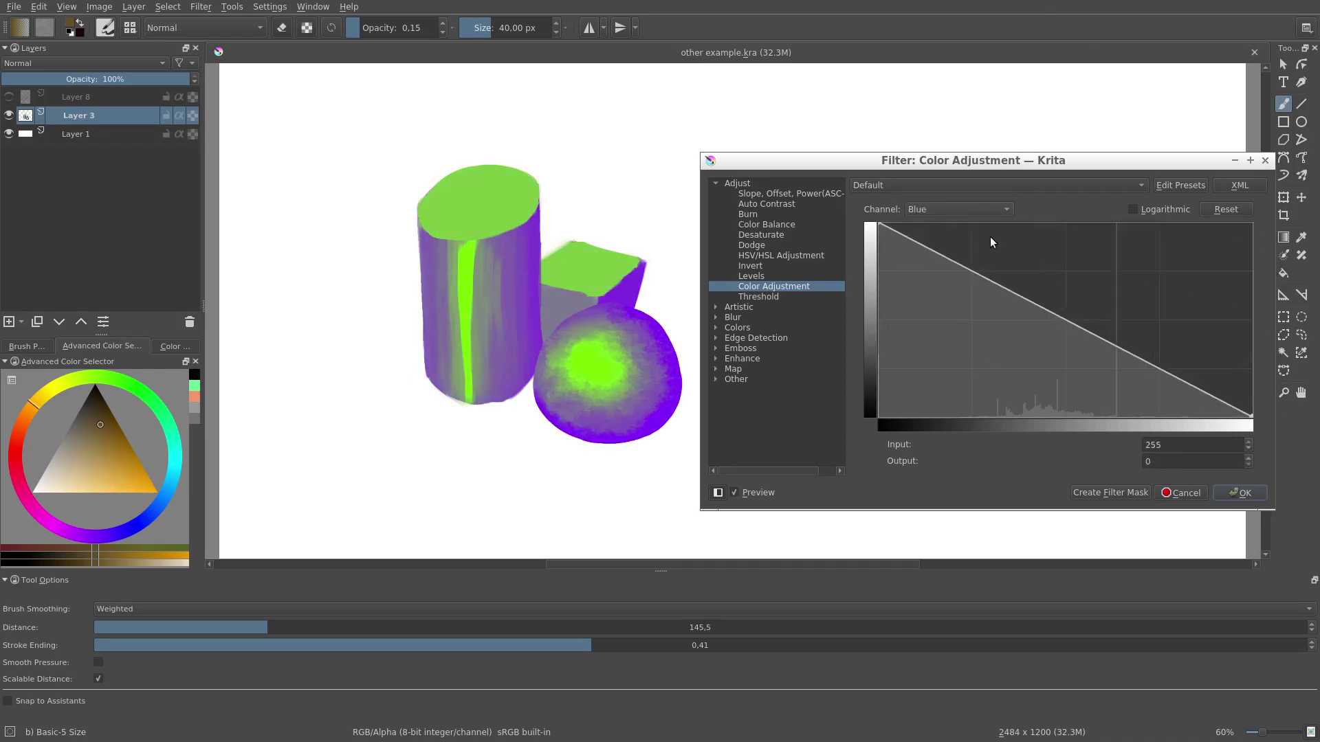
pyautogui.click(960, 209)
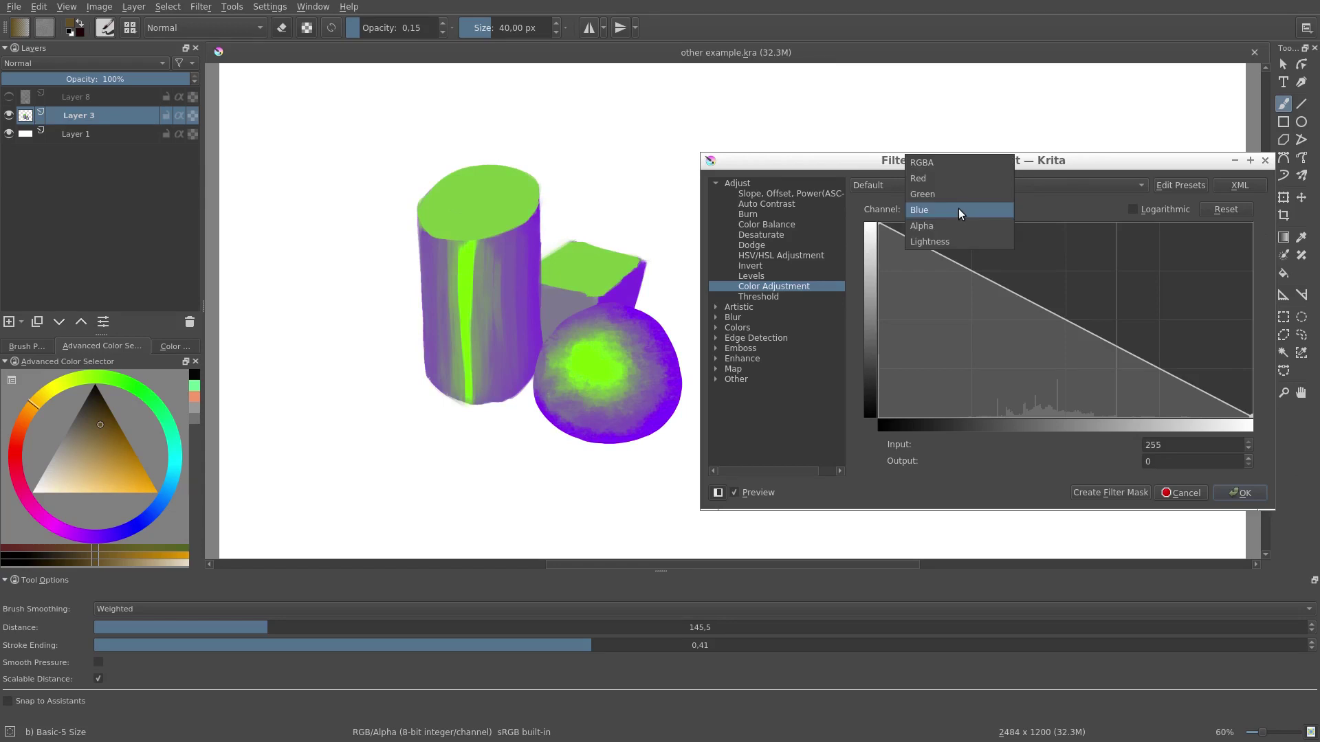
pyautogui.click(959, 160)
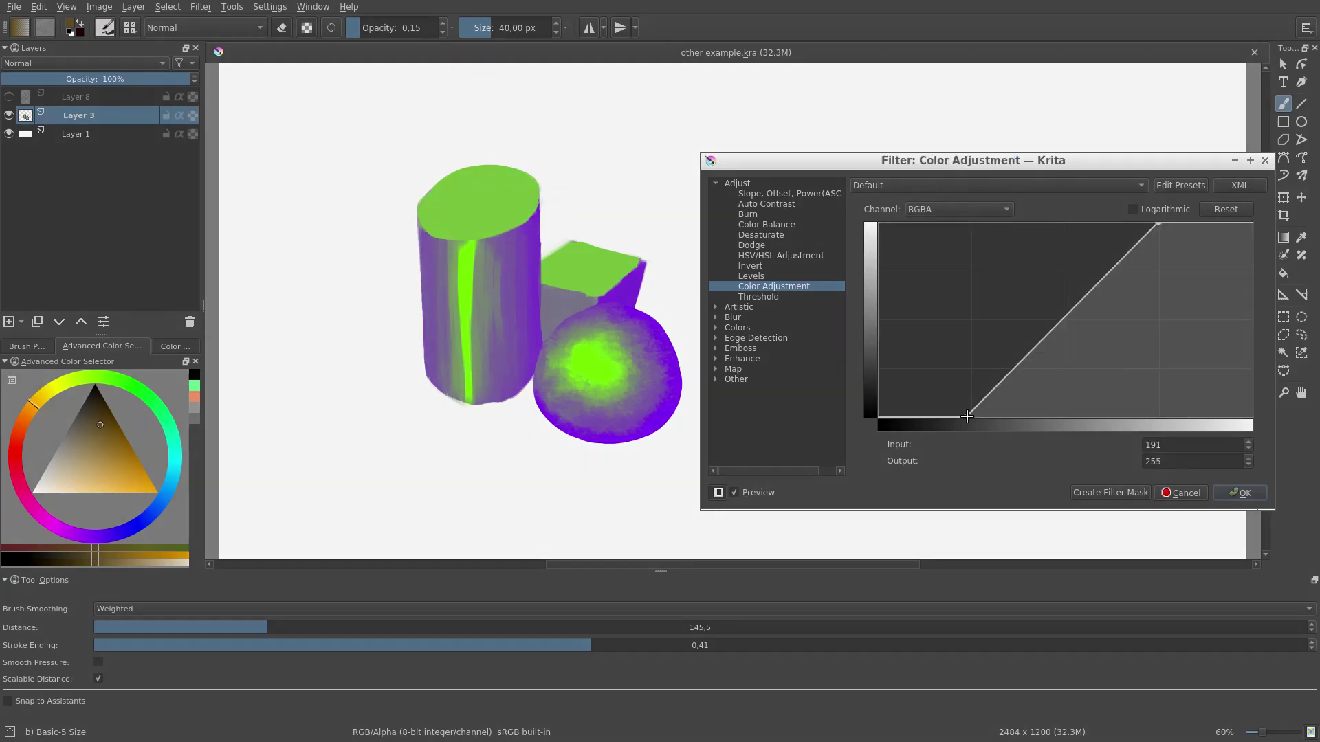